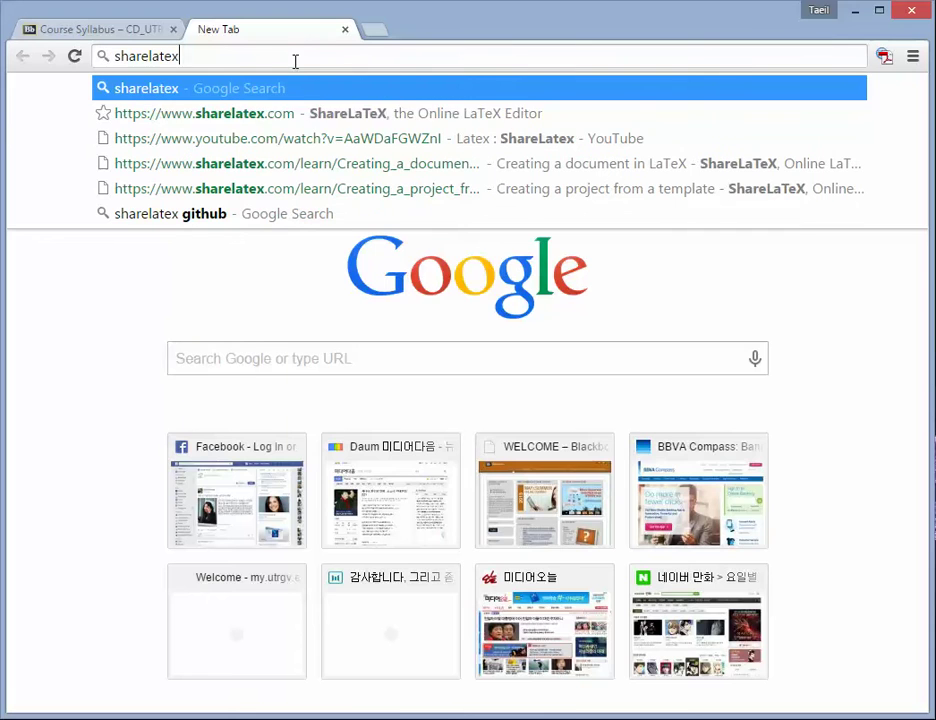
- Search Google for sharelatex
{"action": "key", "text": "Return"}
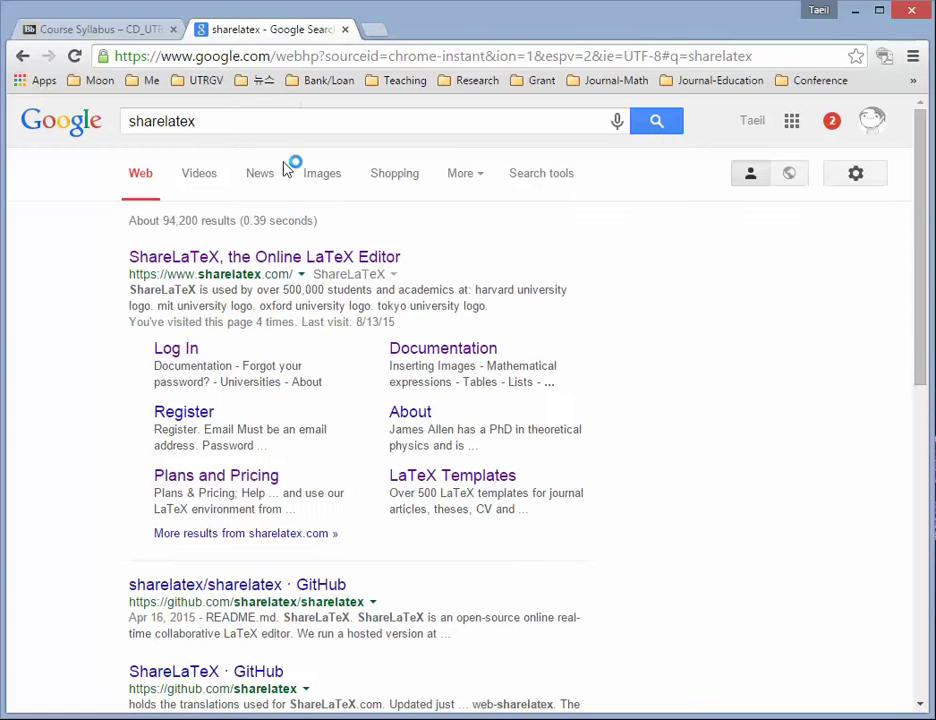
- Open the ShareLaTeX home page and go to its Plans and Pricing page
{"action": "left_click", "coordinate": [274, 257]}
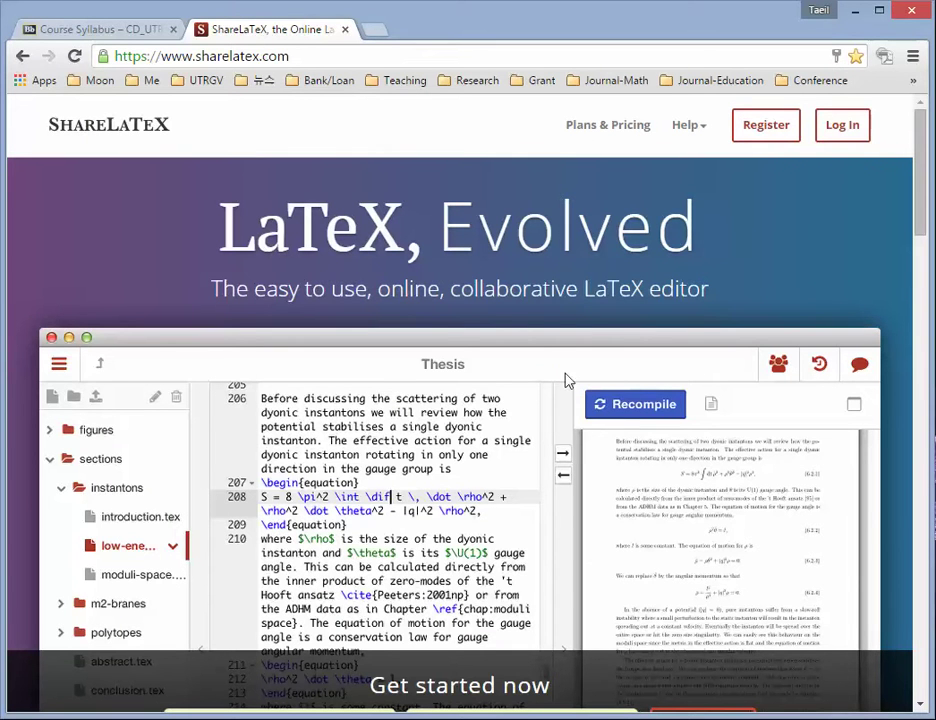
{"action": "scroll", "coordinate": [520, 395], "scroll_direction": "down", "scroll_amount": 3}
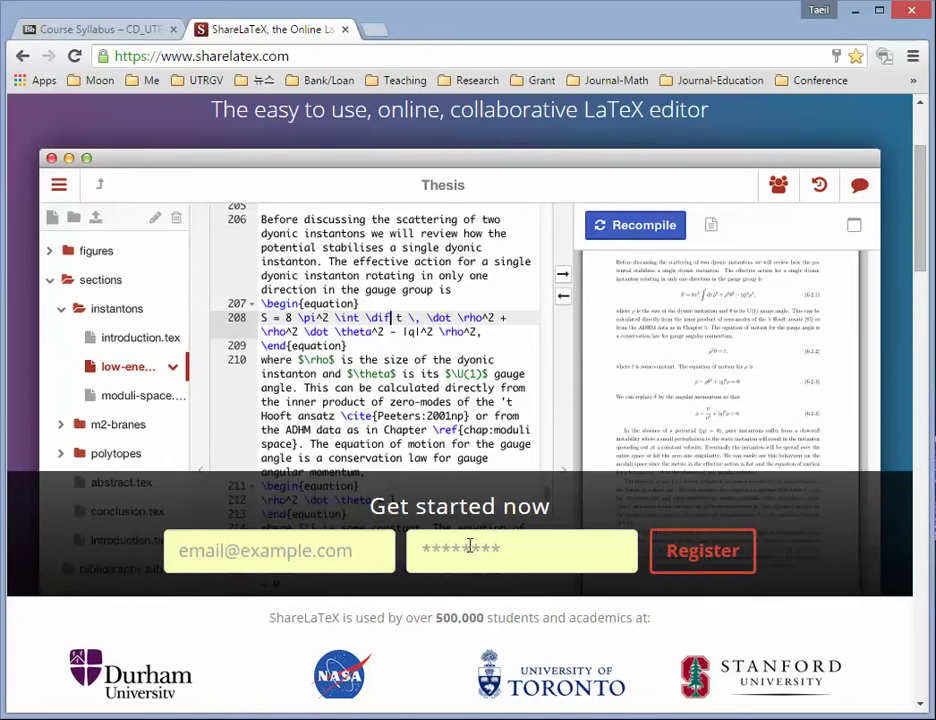
{"action": "scroll", "coordinate": [469, 547], "scroll_direction": "down", "scroll_amount": 7}
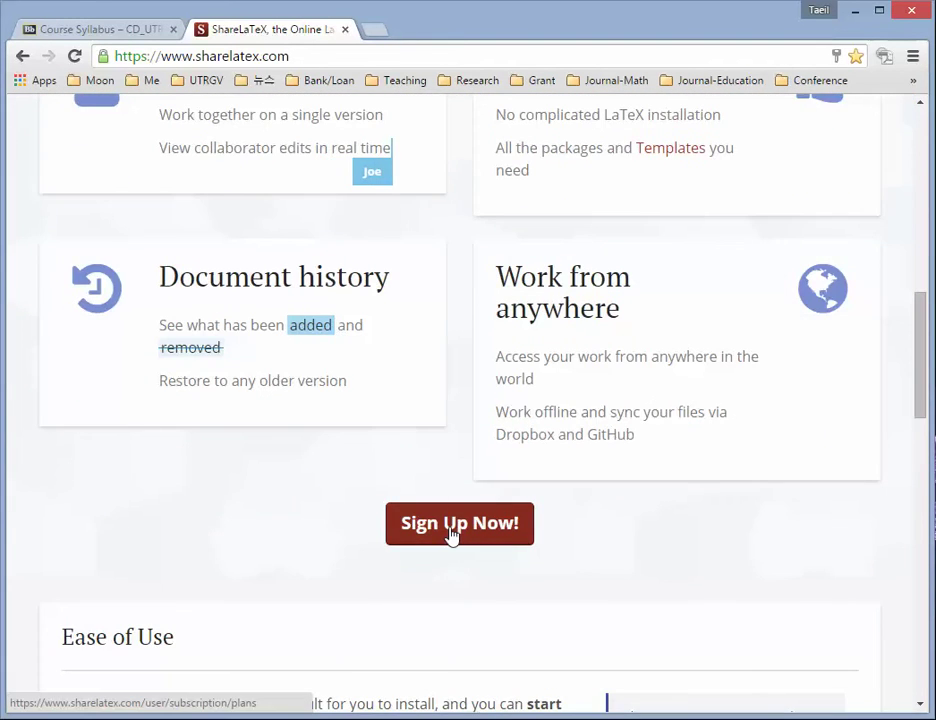
{"action": "left_click", "coordinate": [452, 528]}
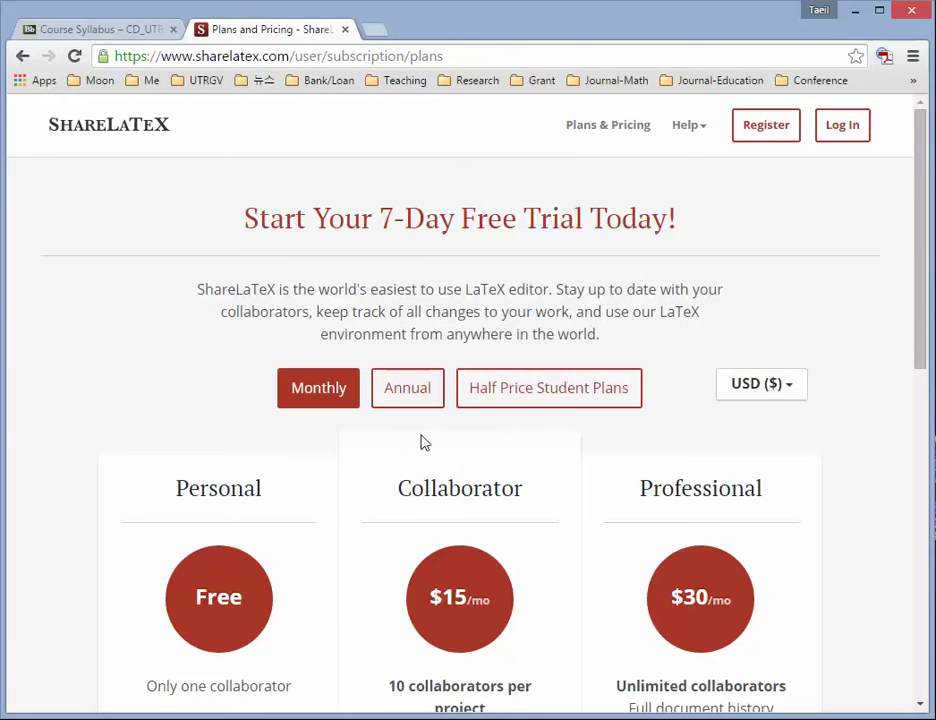
- Open the free plan's Register form, then return to Plans and Pricing
{"action": "scroll", "coordinate": [474, 484], "scroll_direction": "down", "scroll_amount": 1}
{"action": "scroll", "coordinate": [474, 484], "scroll_direction": "down", "scroll_amount": 1}
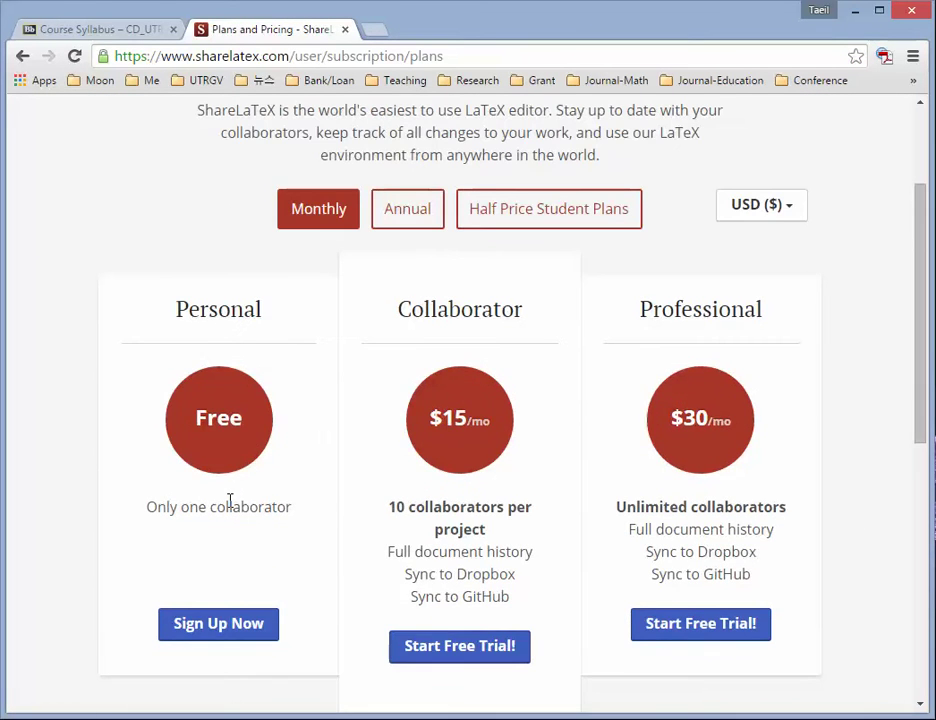
{"action": "left_click", "coordinate": [233, 640]}
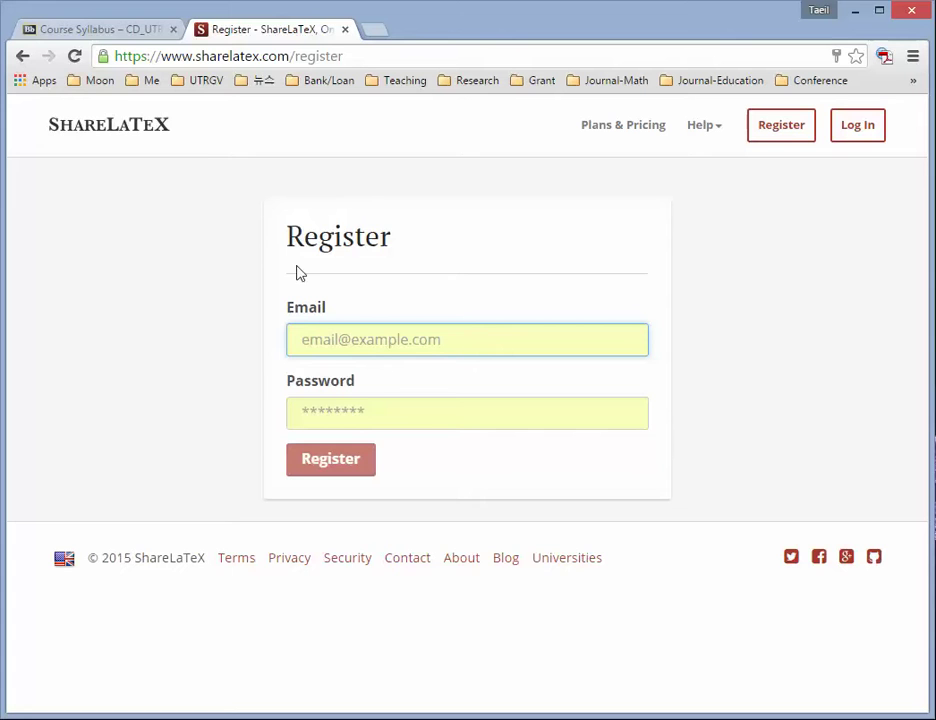
{"action": "left_click", "coordinate": [23, 57]}
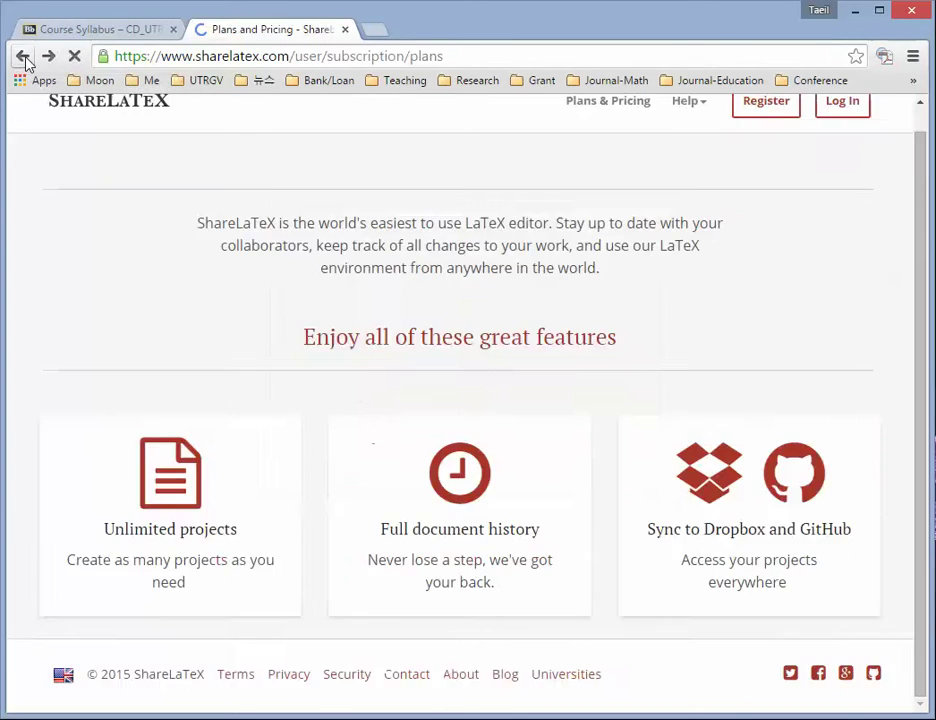
- Register a new ShareLaTeX account on the home page using the saved e-mail and password
{"action": "left_click", "coordinate": [23, 57]}
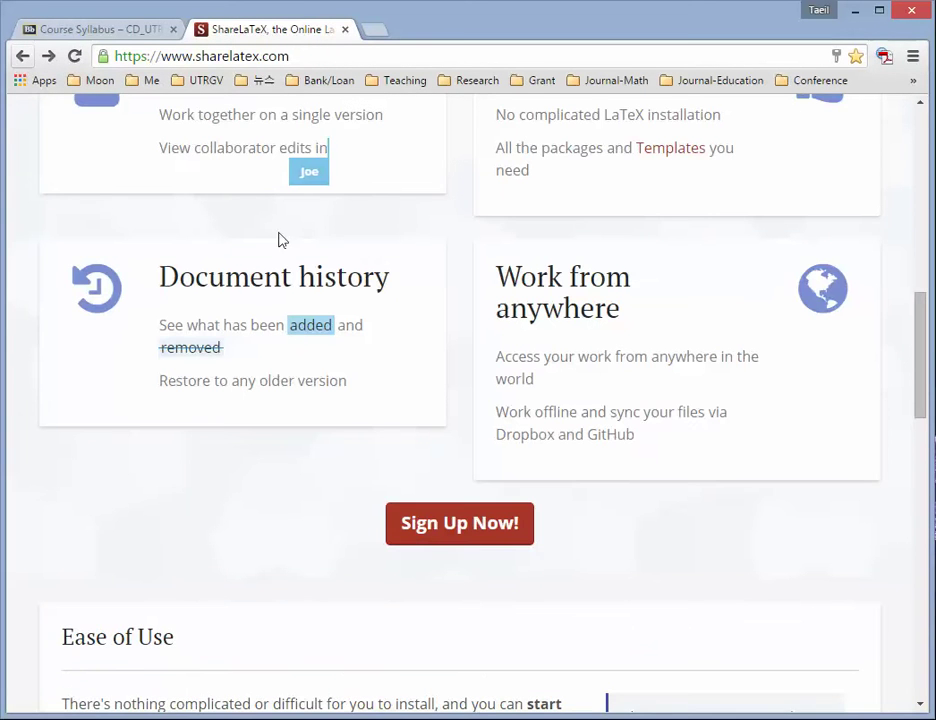
{"action": "scroll", "coordinate": [451, 411], "scroll_direction": "up", "scroll_amount": 8}
{"action": "scroll", "coordinate": [452, 410], "scroll_direction": "up", "scroll_amount": 2}
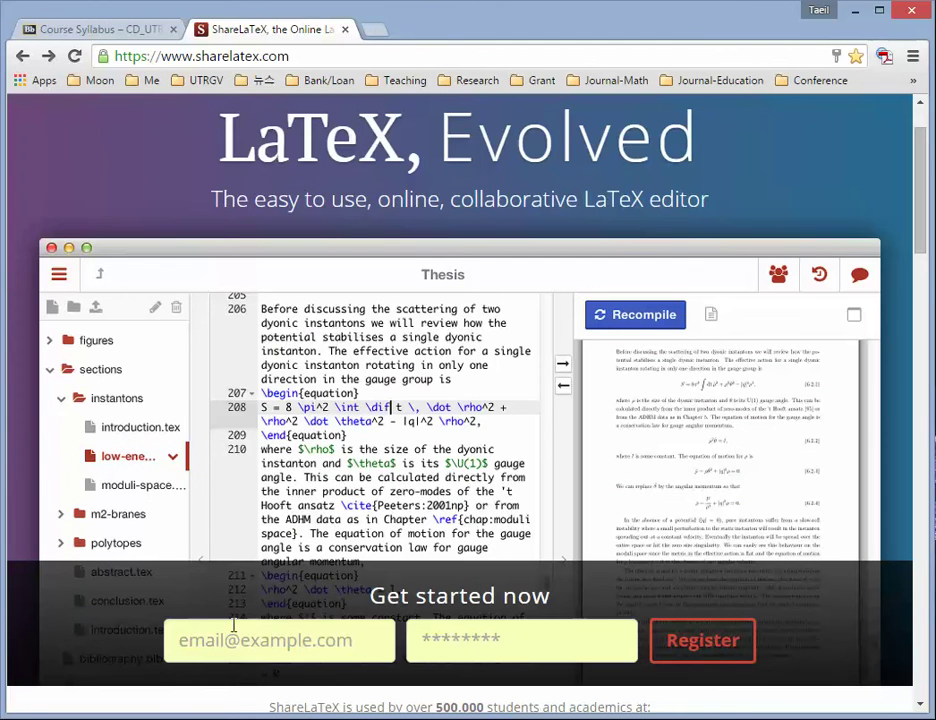
{"action": "left_click", "coordinate": [172, 645]}
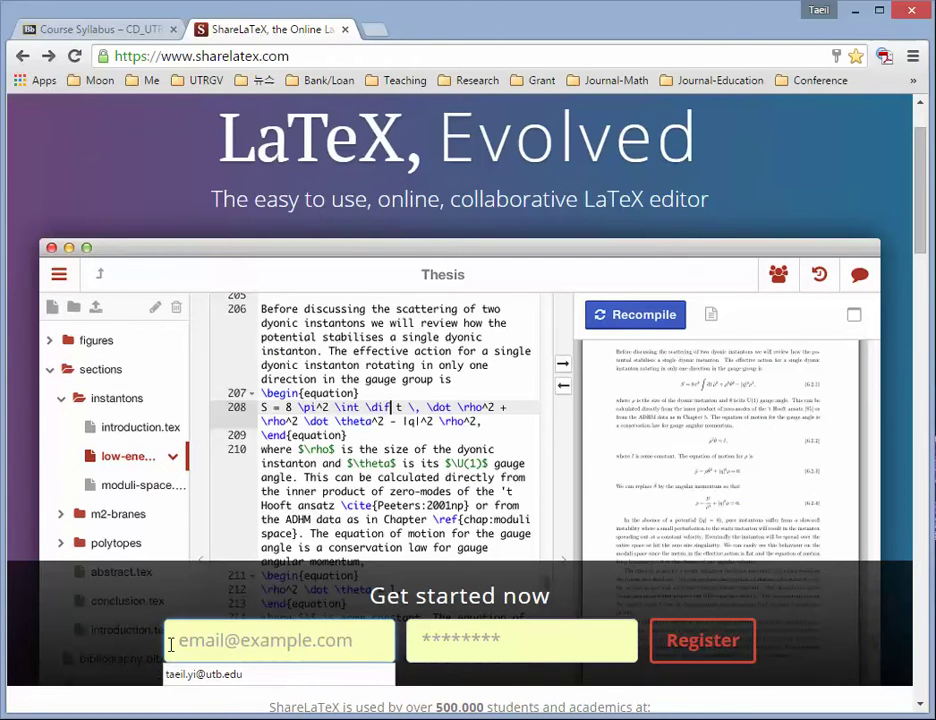
{"action": "left_click", "coordinate": [192, 676]}
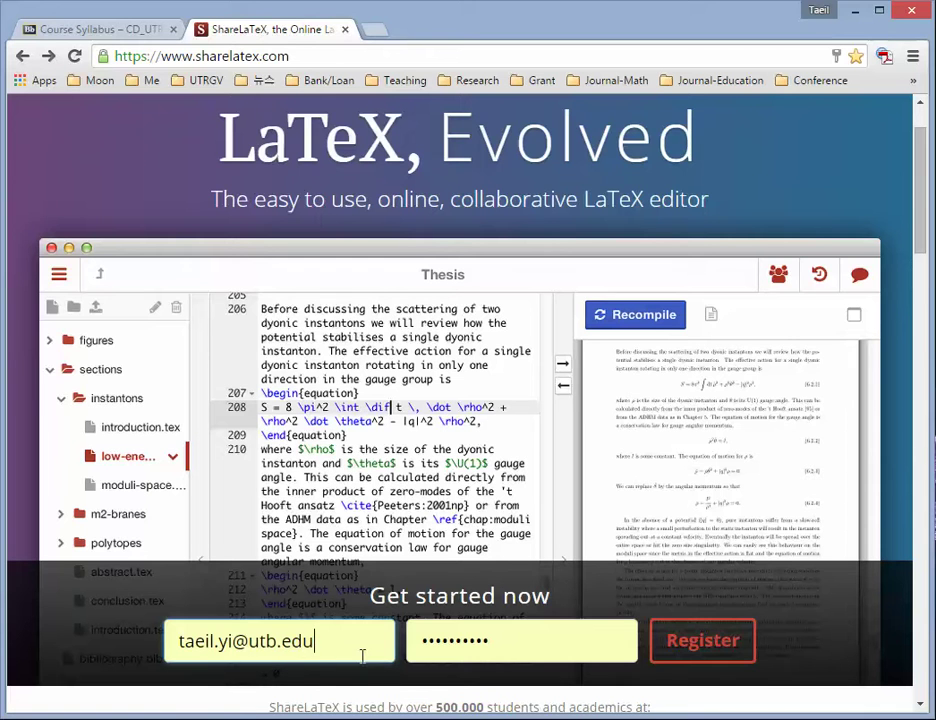
{"action": "left_click", "coordinate": [692, 640]}
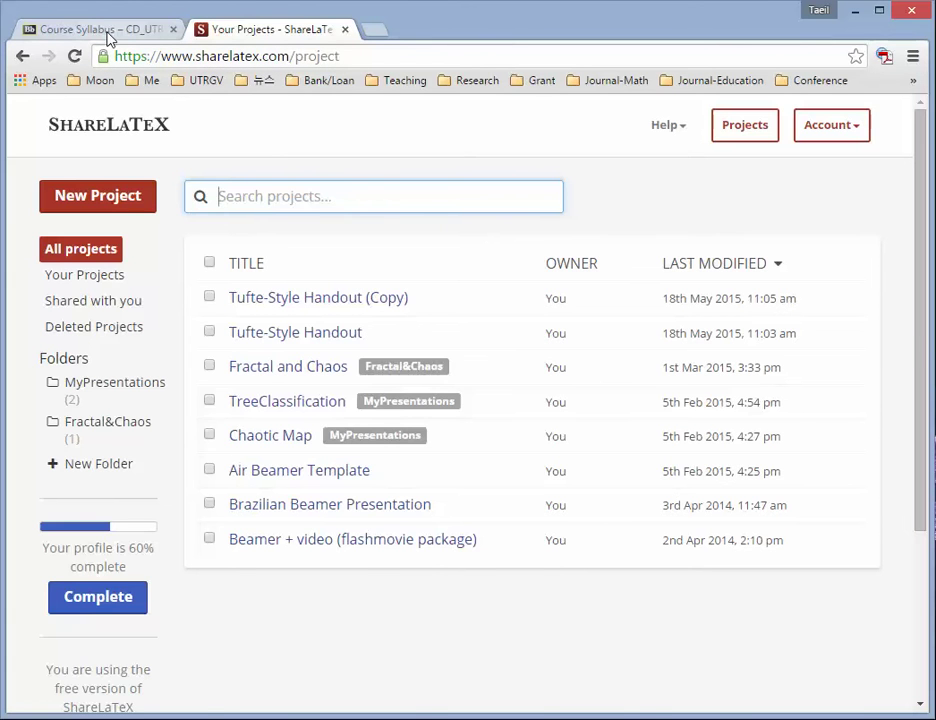
- Open the 'Creating a document in LaTeX' article from the Blackboard course's LaTeX page
{"action": "left_click", "coordinate": [108, 34]}
{"action": "left_click", "coordinate": [278, 335]}
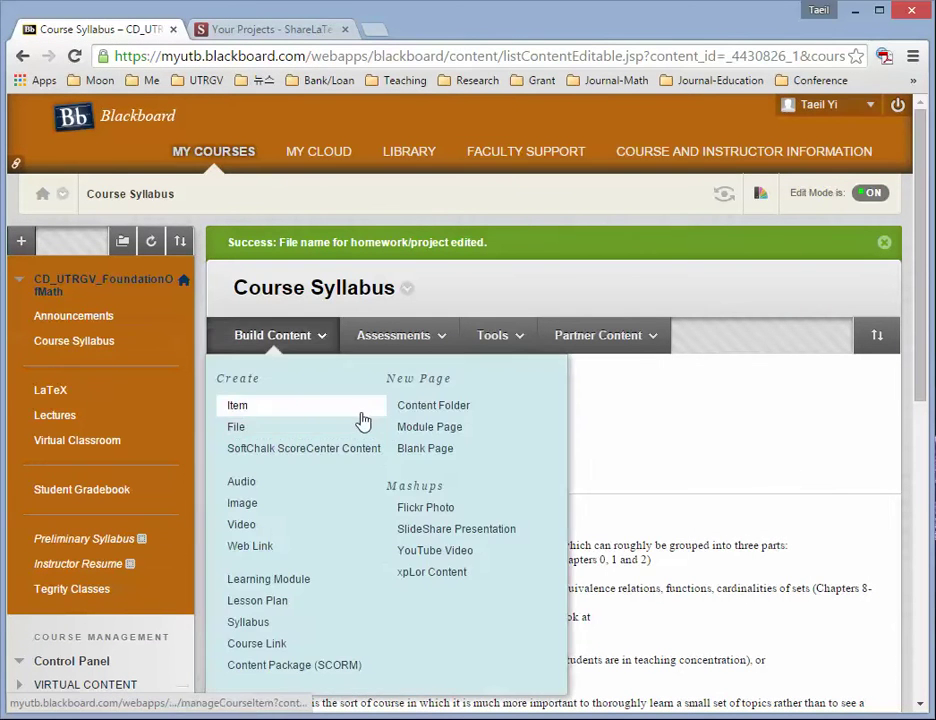
{"action": "scroll", "coordinate": [660, 414], "scroll_direction": "down", "scroll_amount": 1}
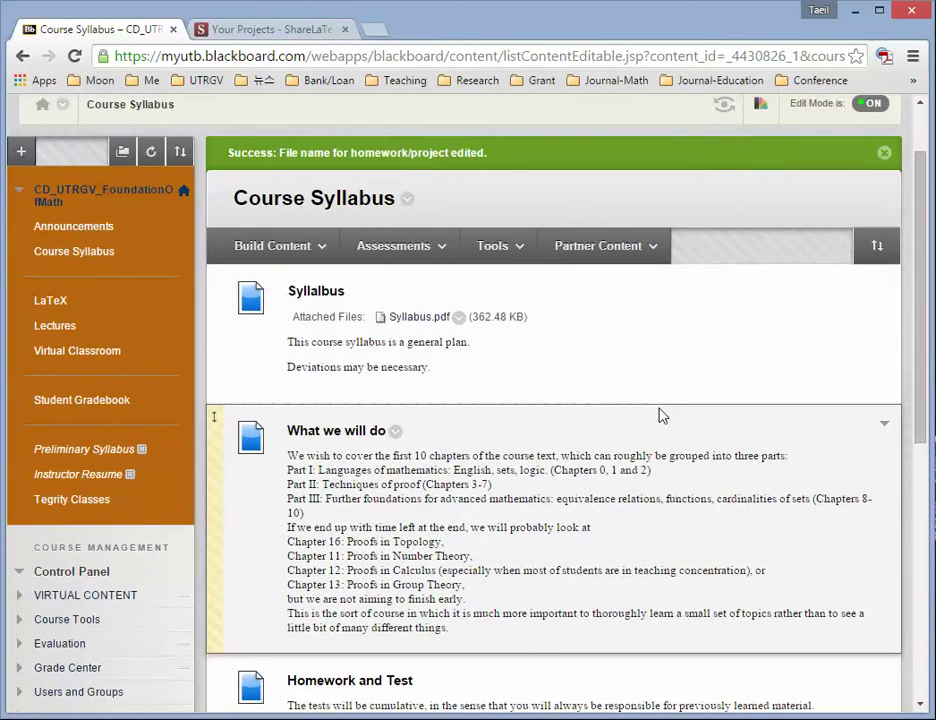
{"action": "left_click", "coordinate": [60, 299]}
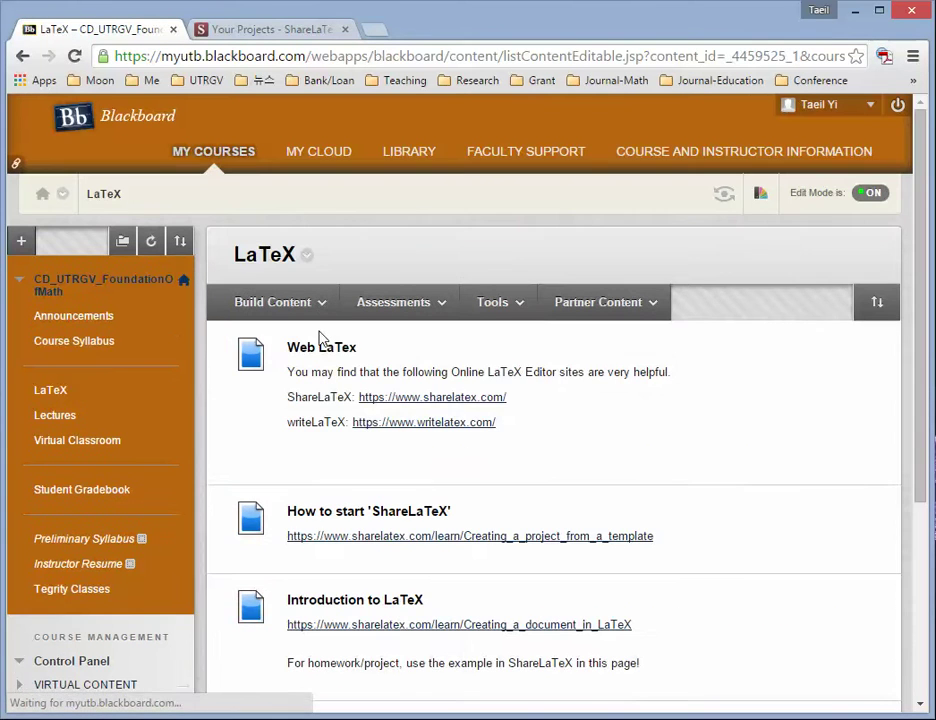
{"action": "scroll", "coordinate": [376, 338], "scroll_direction": "down", "scroll_amount": 1}
{"action": "scroll", "coordinate": [376, 338], "scroll_direction": "down", "scroll_amount": 1}
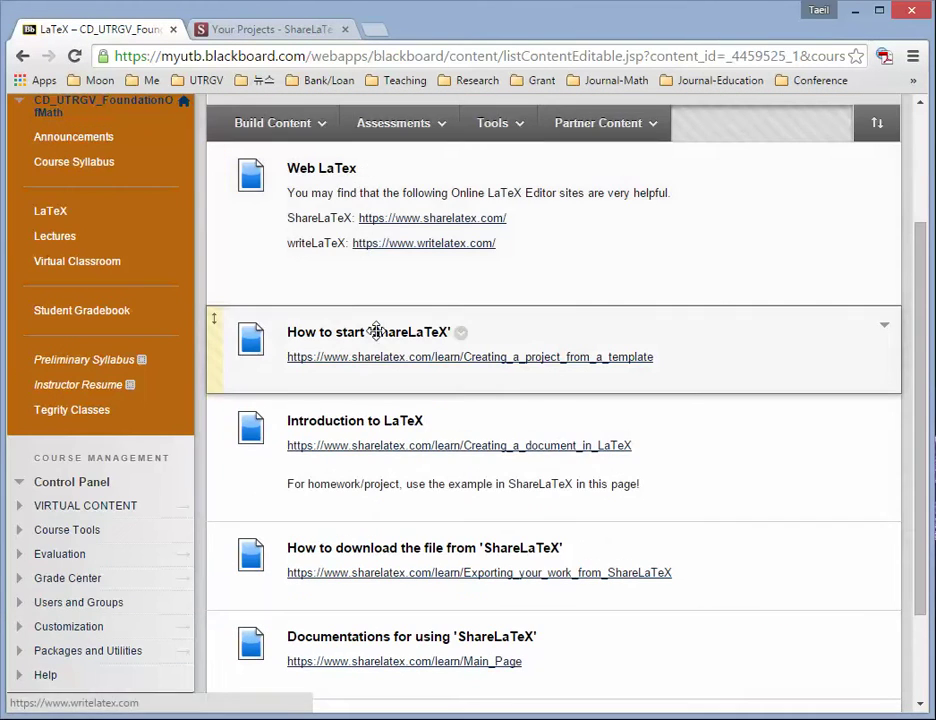
{"action": "left_click", "coordinate": [435, 447]}
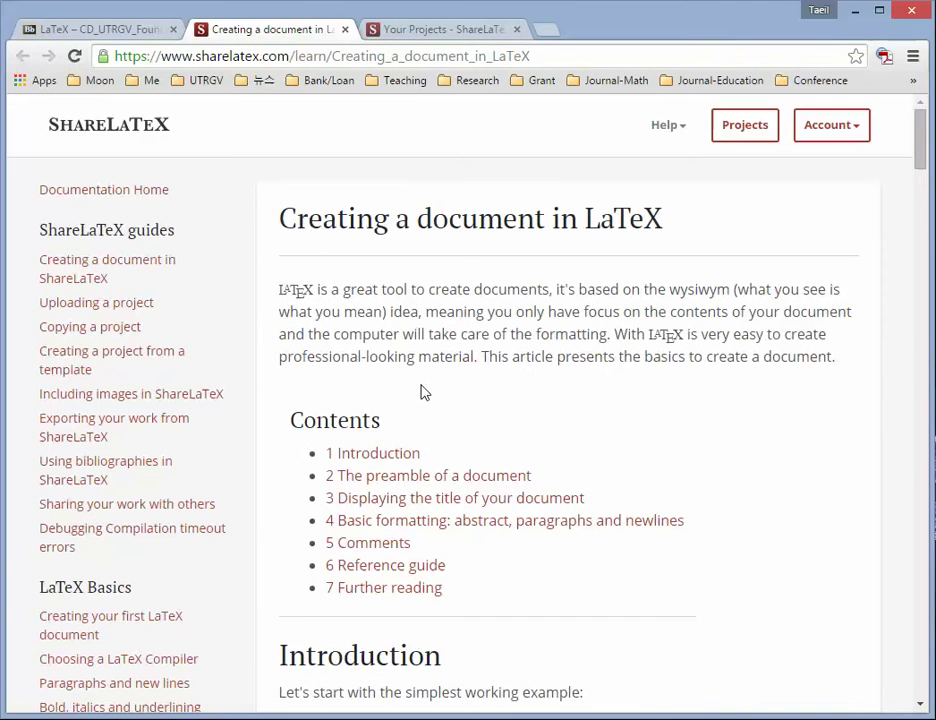
- Log out of ShareLaTeX, close its login tab, and return to the Blackboard LaTeX page
{"action": "scroll", "coordinate": [422, 391], "scroll_direction": "down", "scroll_amount": 6}
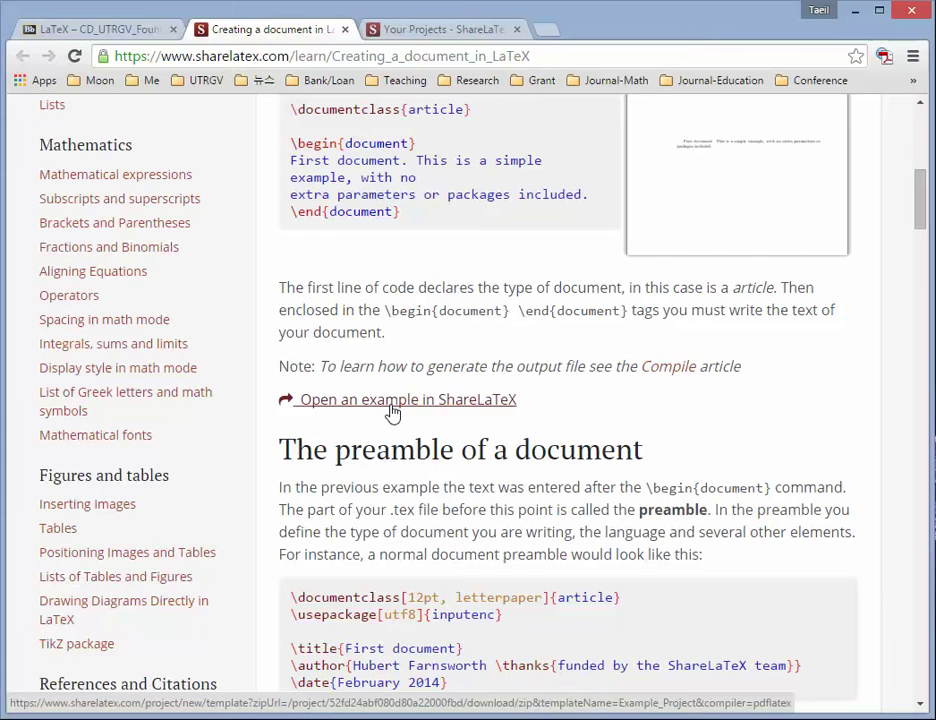
{"action": "left_click", "coordinate": [432, 31]}
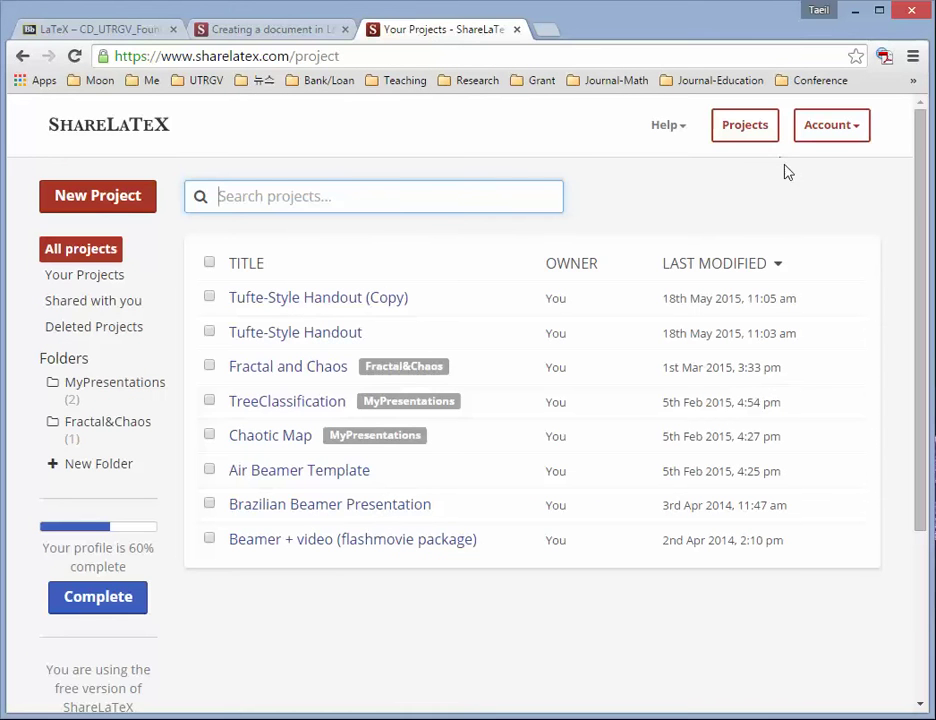
{"action": "left_click", "coordinate": [840, 132]}
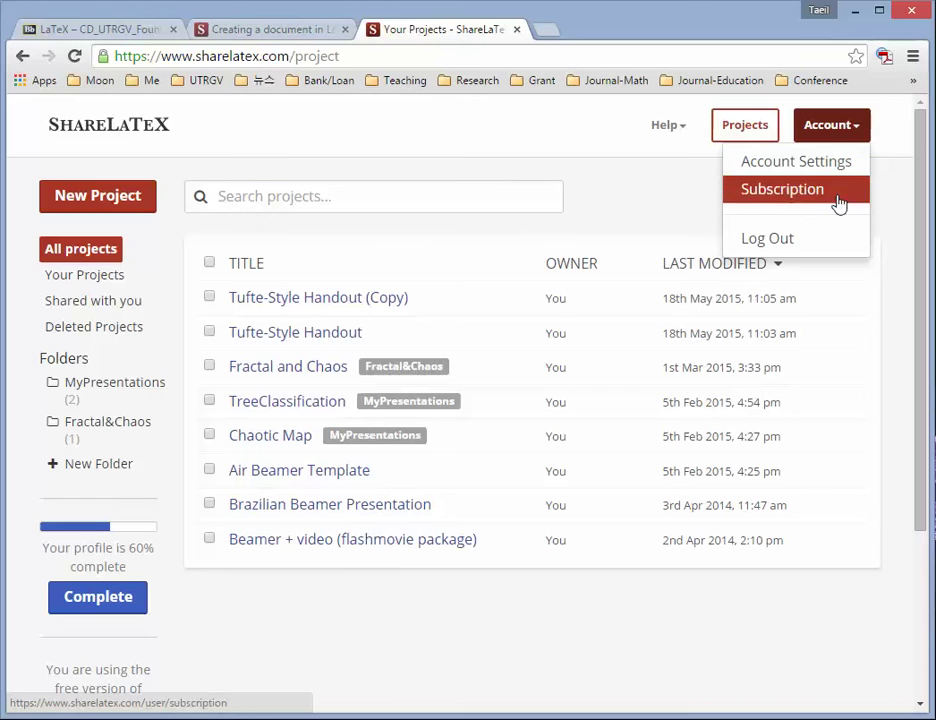
{"action": "left_click", "coordinate": [768, 240]}
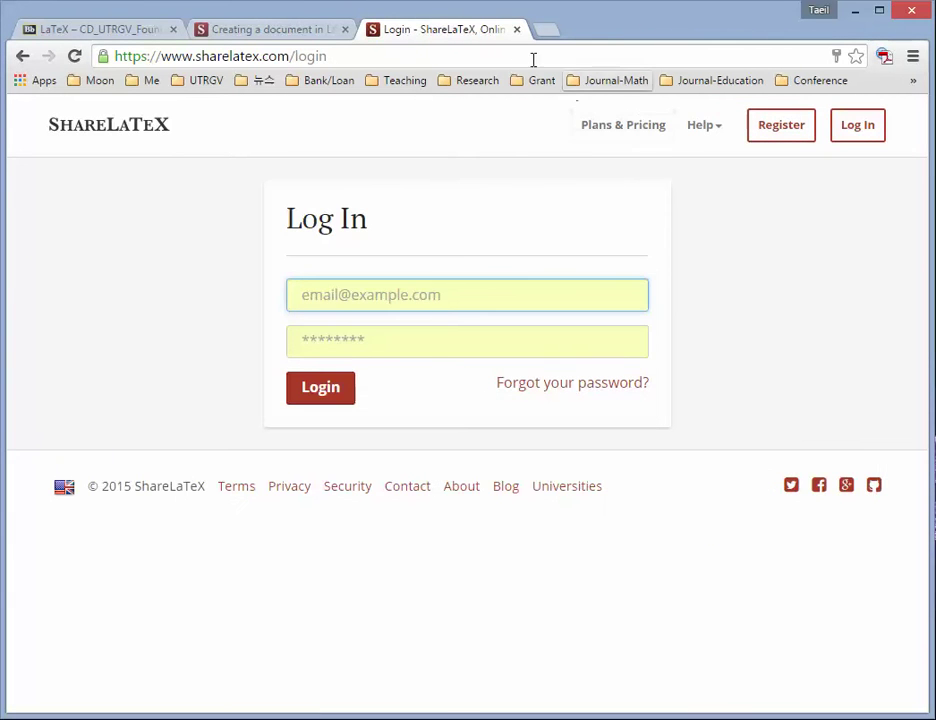
{"action": "left_click", "coordinate": [517, 30]}
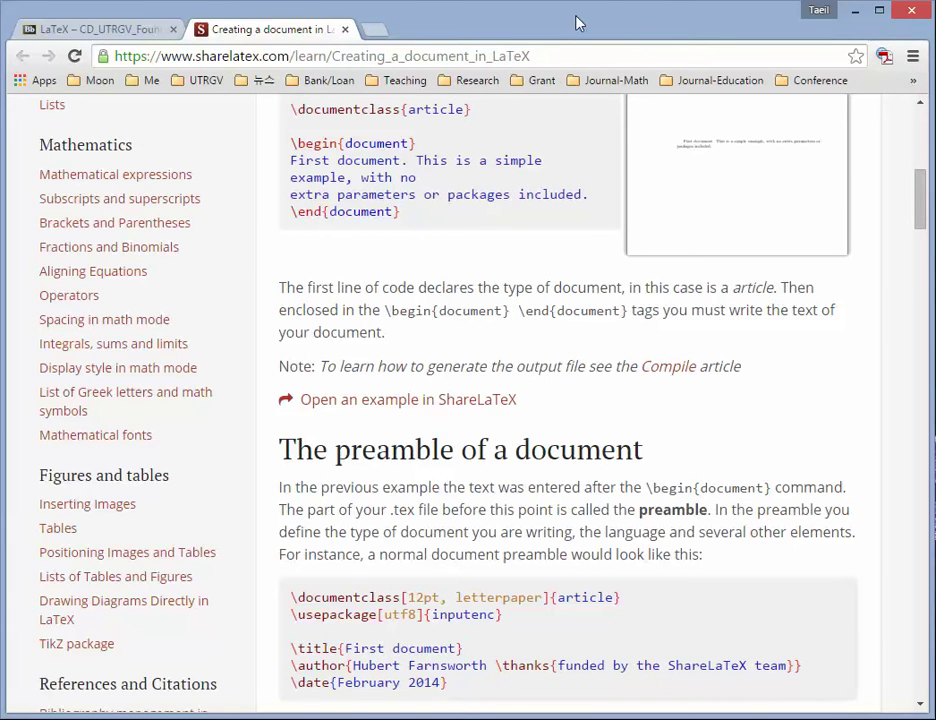
{"action": "scroll", "coordinate": [464, 240], "scroll_direction": "up", "scroll_amount": 2}
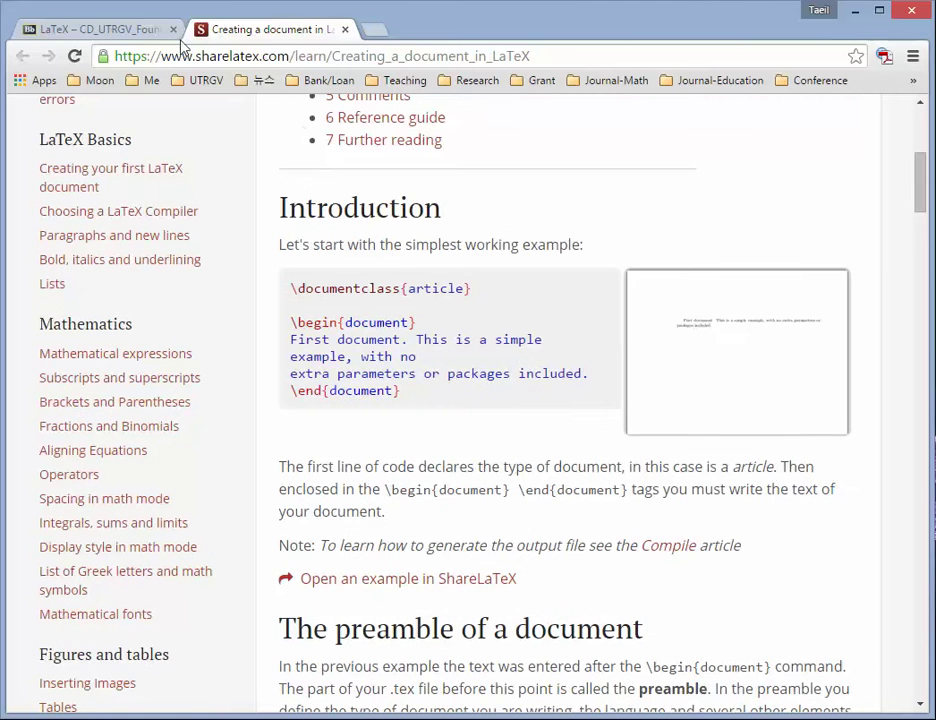
{"action": "left_click", "coordinate": [125, 32]}
- Open the tutorial's example in ShareLaTeX, registering with the autofilled e-mail and password
{"action": "scroll", "coordinate": [650, 460], "scroll_direction": "down", "scroll_amount": 1}
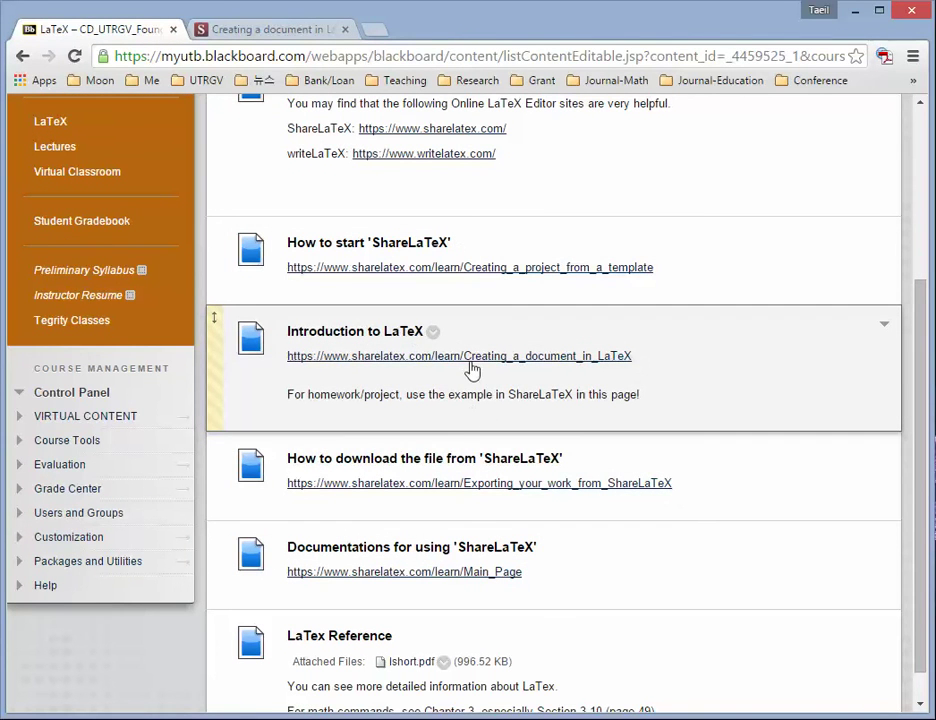
{"action": "left_click", "coordinate": [300, 31]}
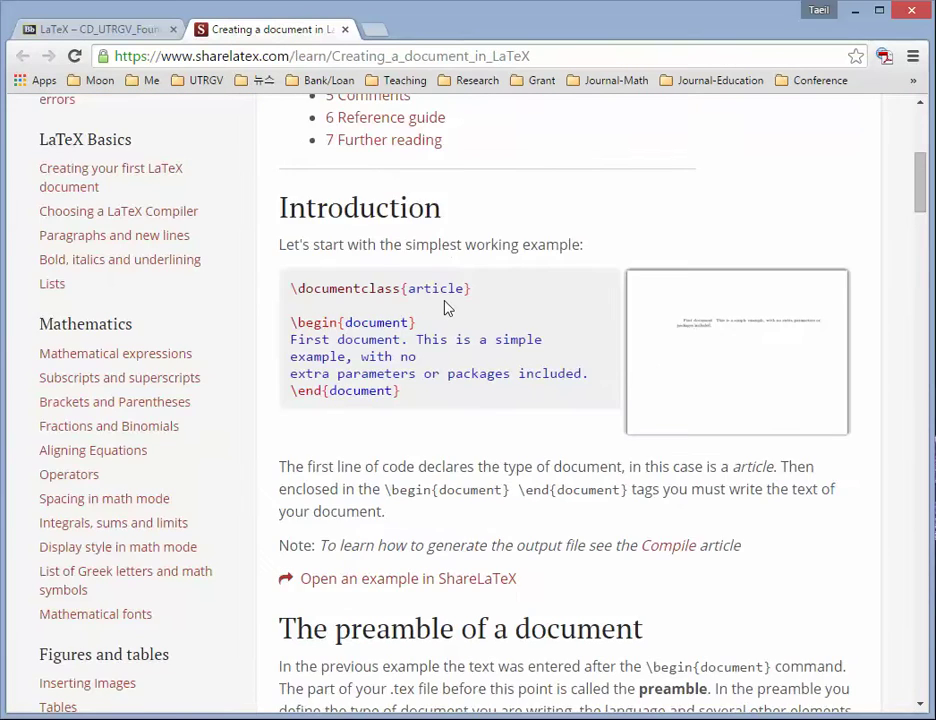
{"action": "scroll", "coordinate": [447, 309], "scroll_direction": "down", "scroll_amount": 3}
{"action": "scroll", "coordinate": [447, 309], "scroll_direction": "down", "scroll_amount": 2}
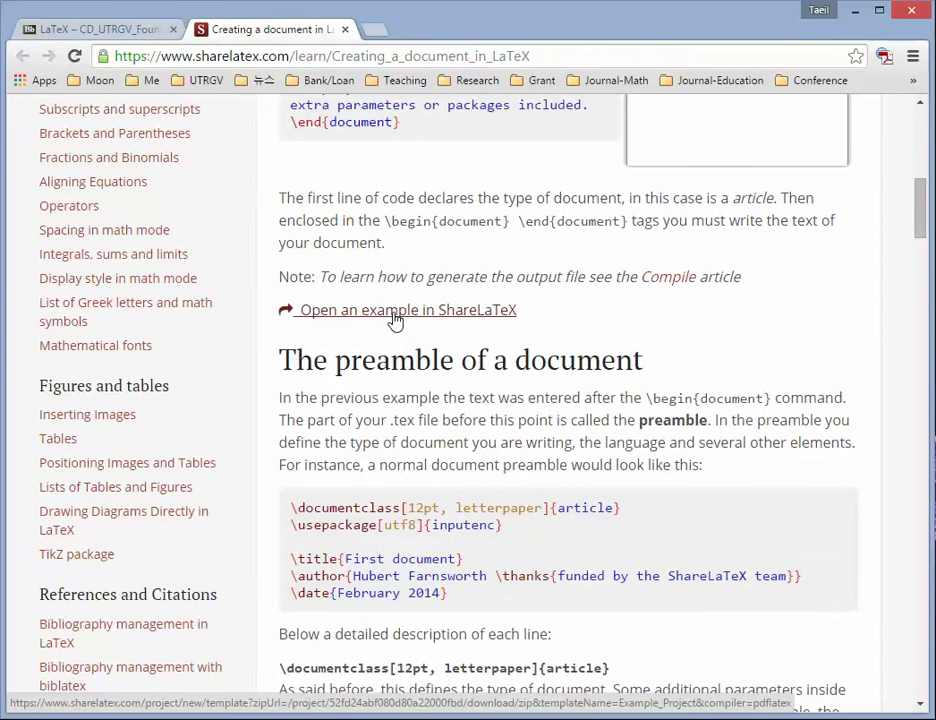
{"action": "left_click", "coordinate": [395, 312]}
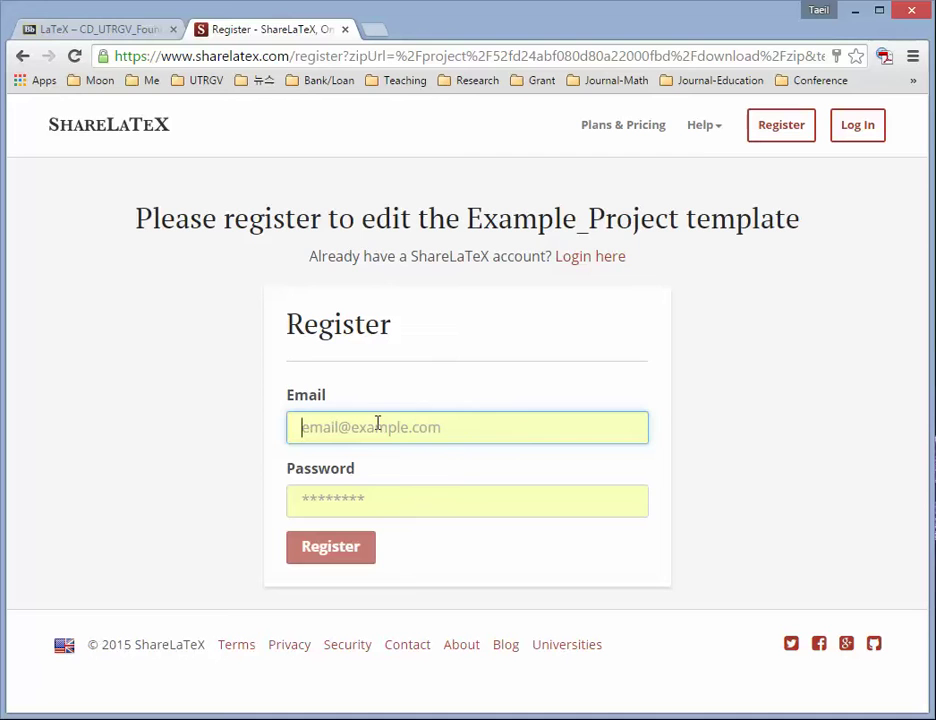
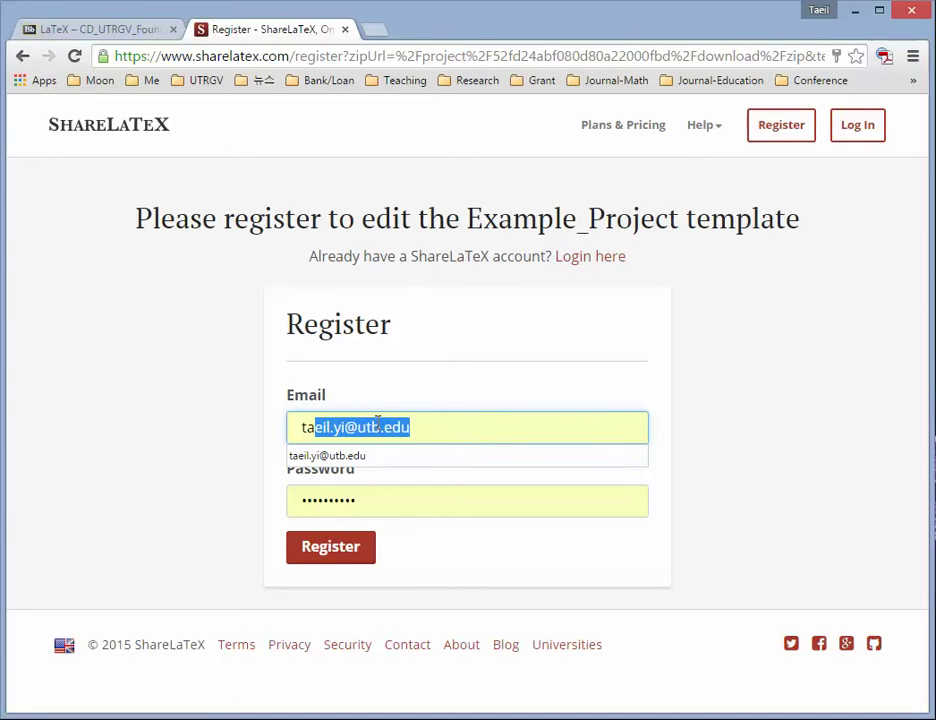
{"action": "key", "text": "Right"}
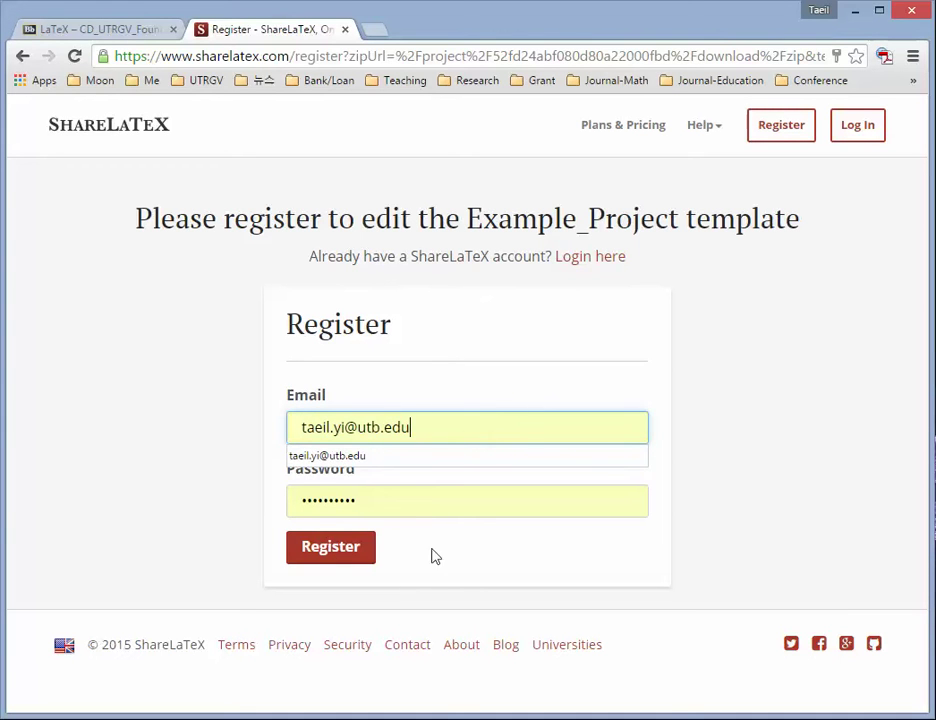
{"action": "left_click", "coordinate": [347, 566]}
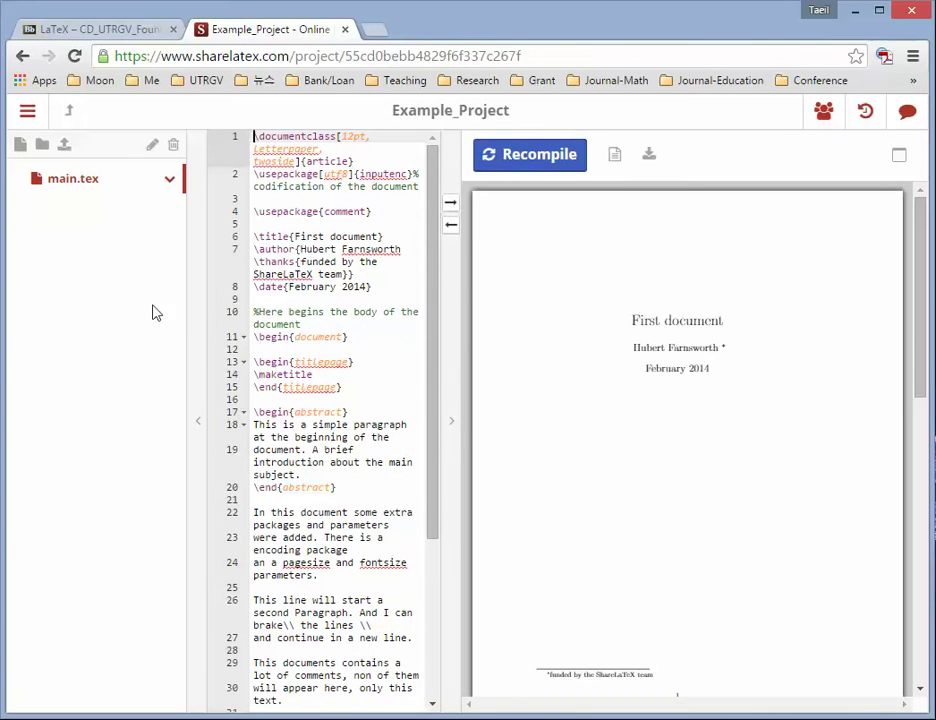
- Hide the file tree and drag the divider right to widen the main.tex source pane
{"action": "left_click", "coordinate": [191, 429]}
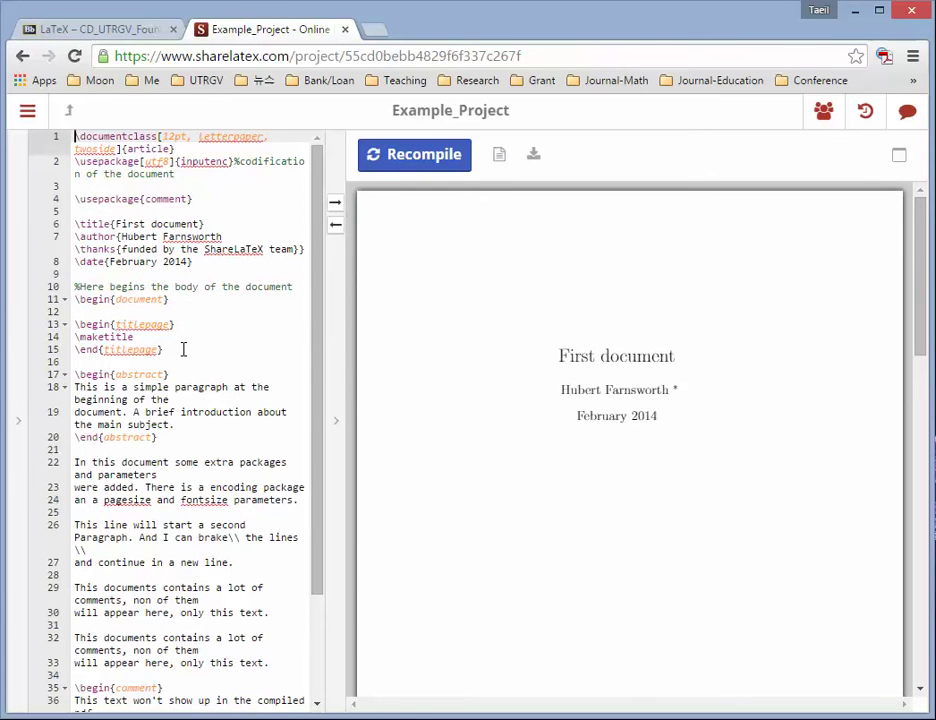
{"action": "scroll", "coordinate": [183, 349], "scroll_direction": "down", "scroll_amount": 5}
{"action": "scroll", "coordinate": [183, 349], "scroll_direction": "up", "scroll_amount": 5}
{"action": "left_click_drag", "start_coordinate": [333, 391], "coordinate": [439, 389]}
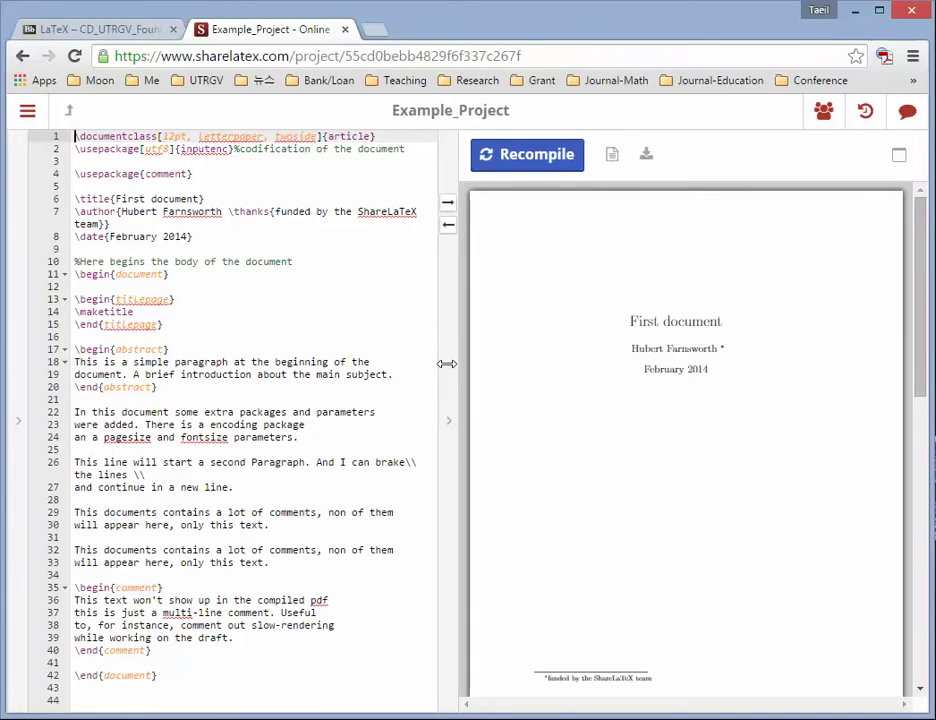
{"action": "left_click_drag", "start_coordinate": [455, 361], "coordinate": [470, 363]}
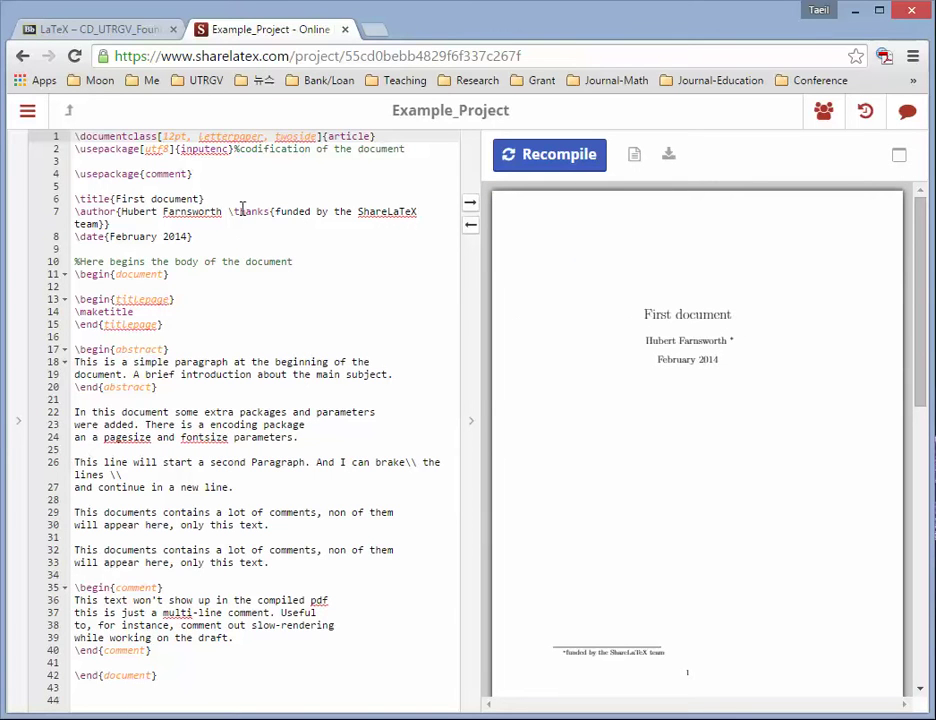
- Replace the title 'First document' with 'Homework on 09-10' and recompile the PDF
{"action": "left_click", "coordinate": [203, 199]}
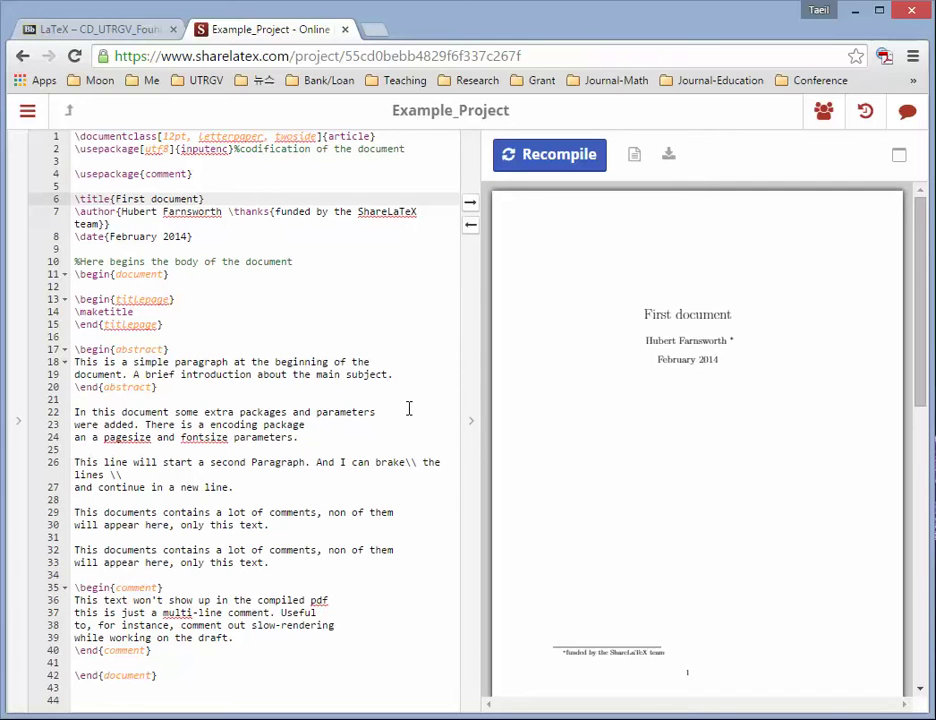
{"action": "key", "text": "BackSpace"}
{"action": "key", "text": "BackSpace"}
{"action": "key", "text": "BackSpace"}
{"action": "key", "text": "BackSpace"}
{"action": "key", "text": "BackSpace"}
{"action": "key", "text": "BackSpace"}
{"action": "key", "text": "BackSpace"}
{"action": "key", "text": "BackSpace"}
{"action": "key", "text": "BackSpace"}
{"action": "key", "text": "BackSpace"}
{"action": "key", "text": "BackSpace"}
{"action": "key", "text": "BackSpace"}
{"action": "key", "text": "BackSpace"}
{"action": "key", "text": "BackSpace"}
{"action": "type", "text": "Homework on 09-10"}
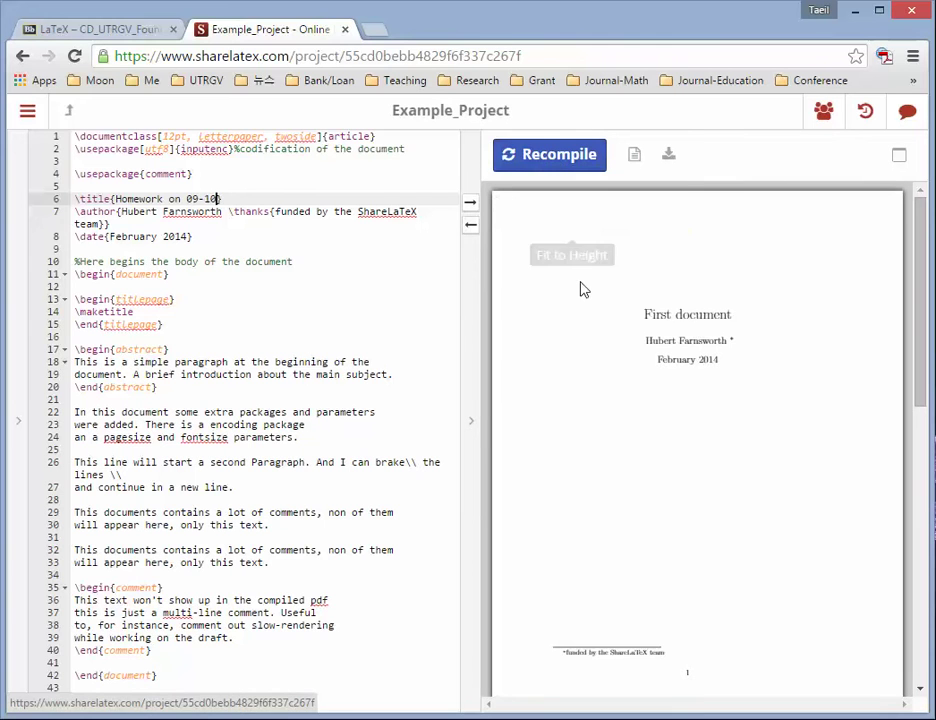
{"action": "left_click", "coordinate": [578, 163]}
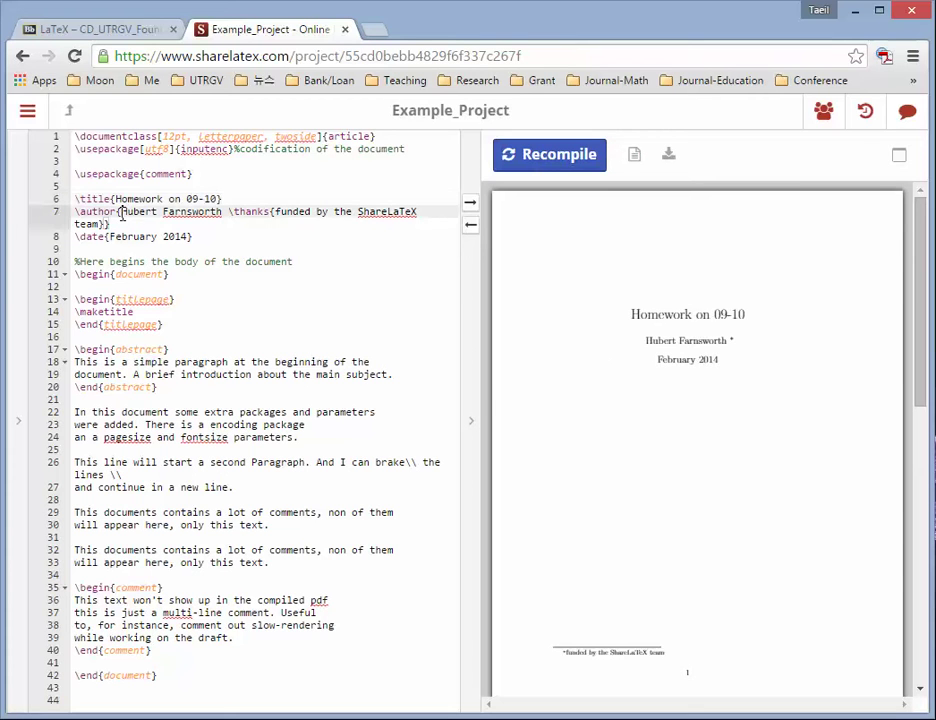
{"action": "left_click_drag", "start_coordinate": [121, 213], "coordinate": [223, 218]}
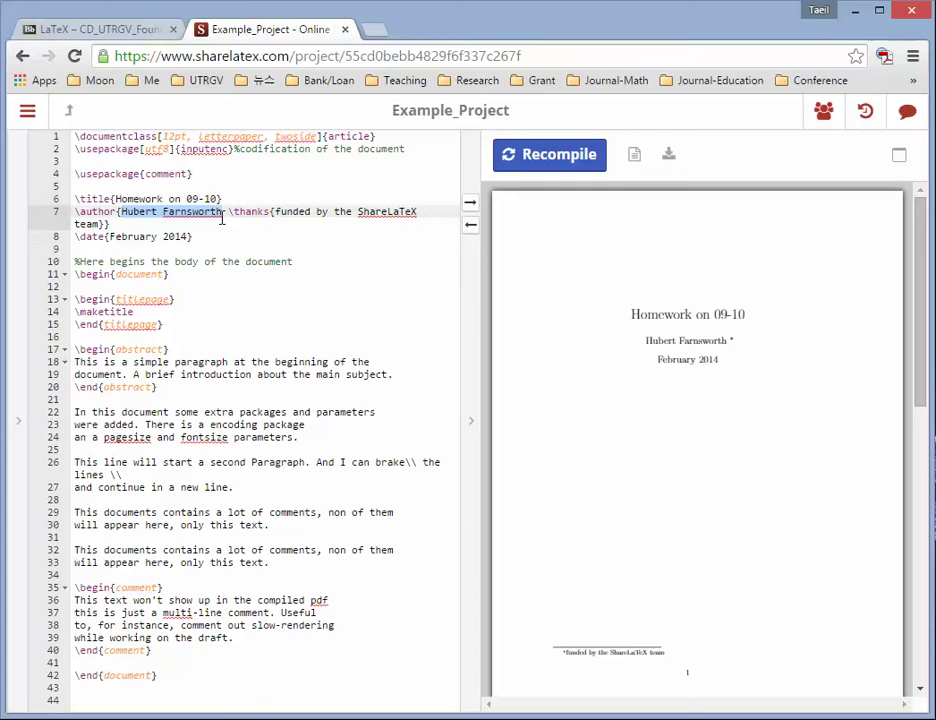
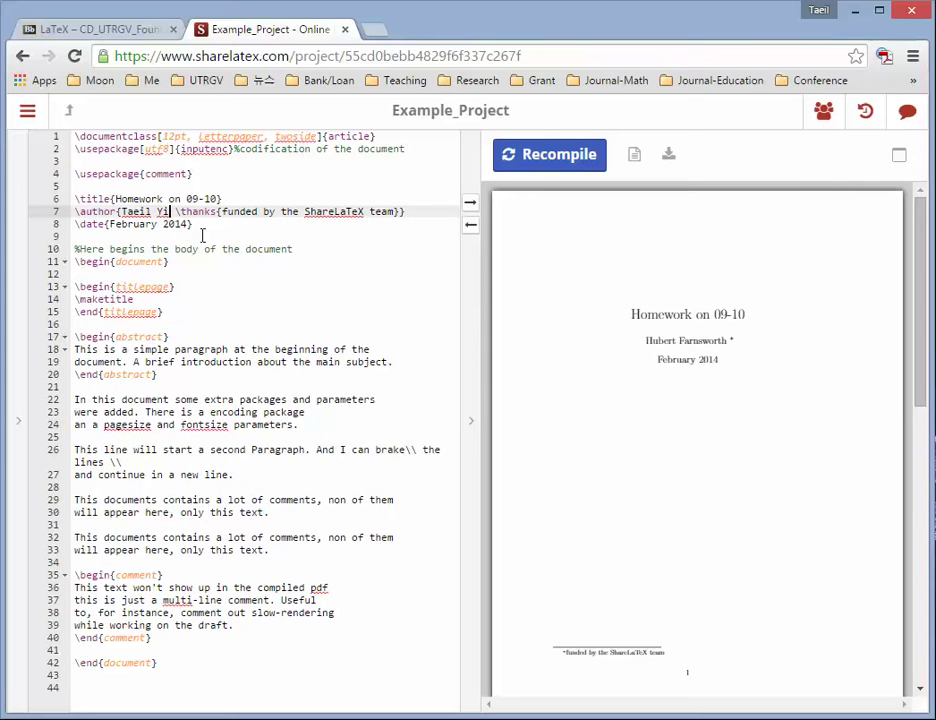
- Enter the new author's name, delete the \thanks note, and prefix the \date line with %
{"action": "left_click_drag", "start_coordinate": [176, 213], "coordinate": [390, 211]}
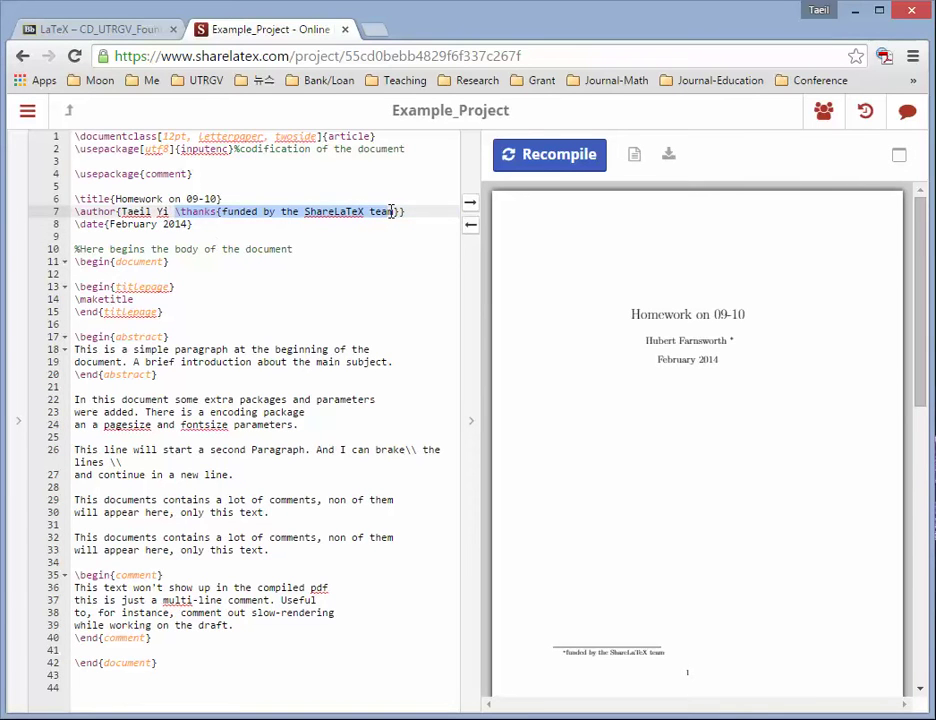
{"action": "key", "text": "BackSpace"}
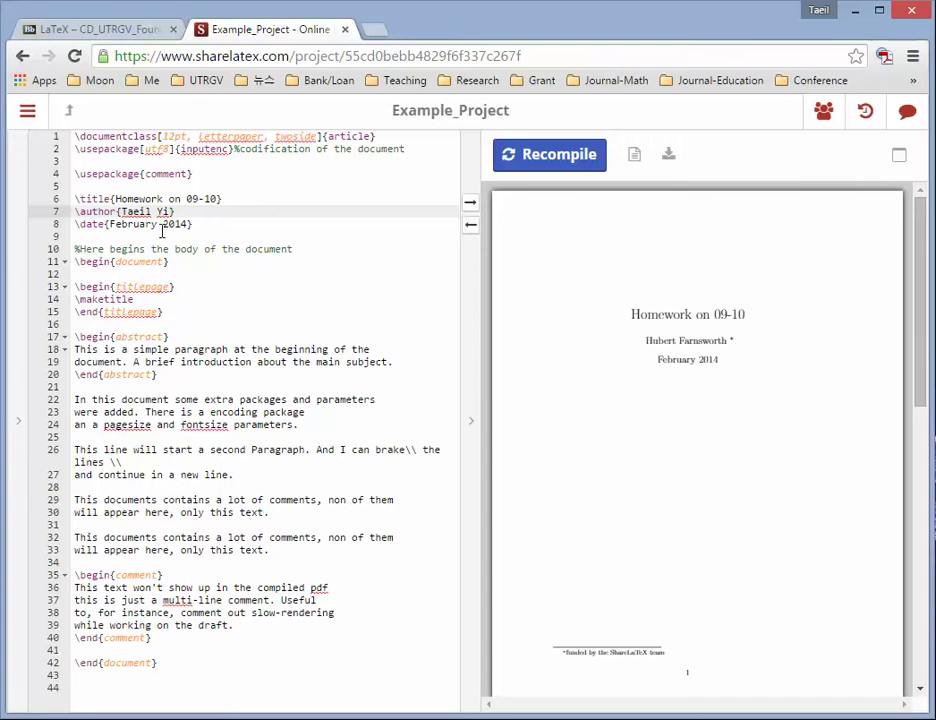
{"action": "left_click", "coordinate": [73, 225]}
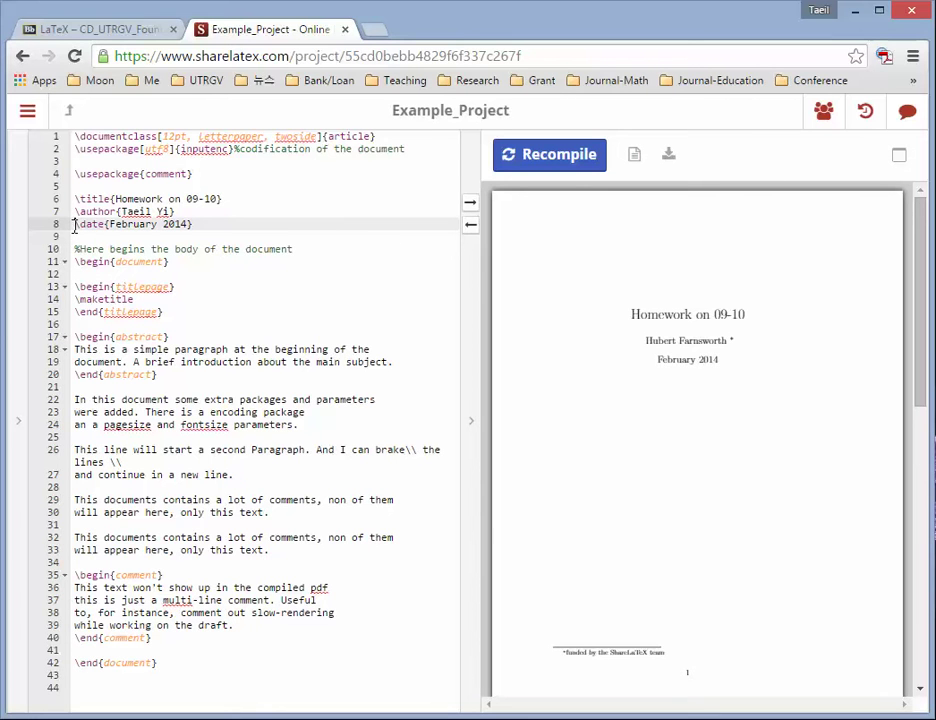
{"action": "type", "text": "%"}
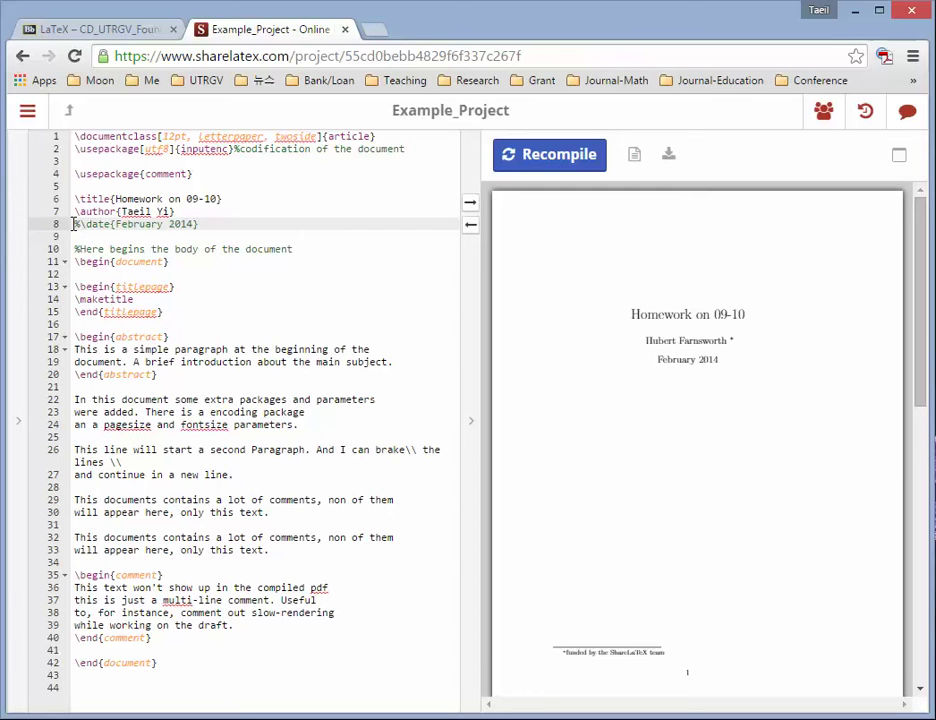
- Recompile so the PDF shows the new author and the date August 13, 2015
{"action": "type", "text": "%"}
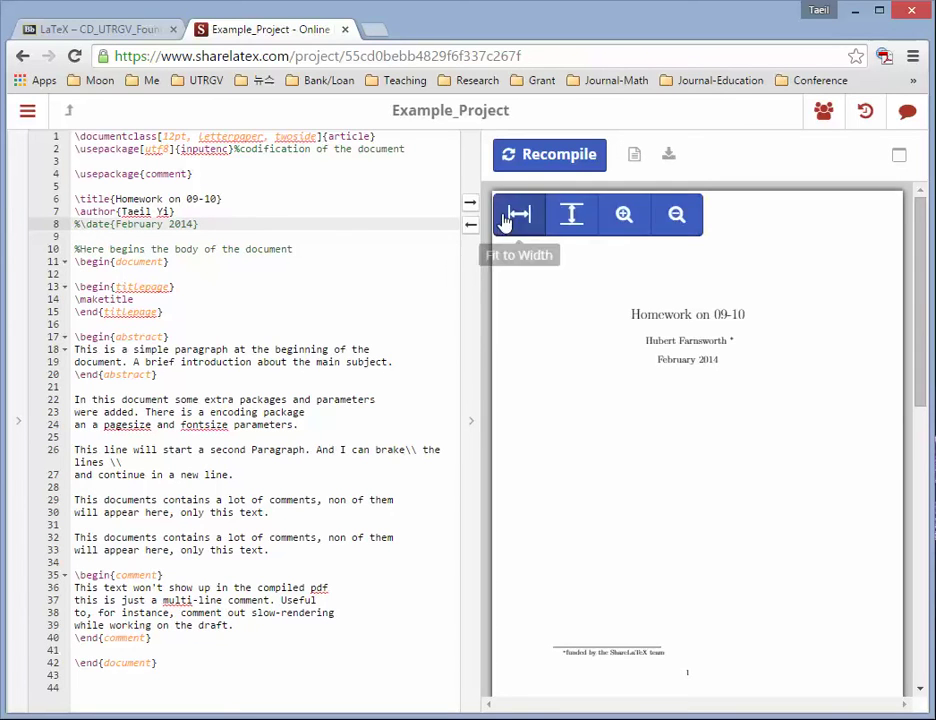
{"action": "left_click", "coordinate": [552, 160]}
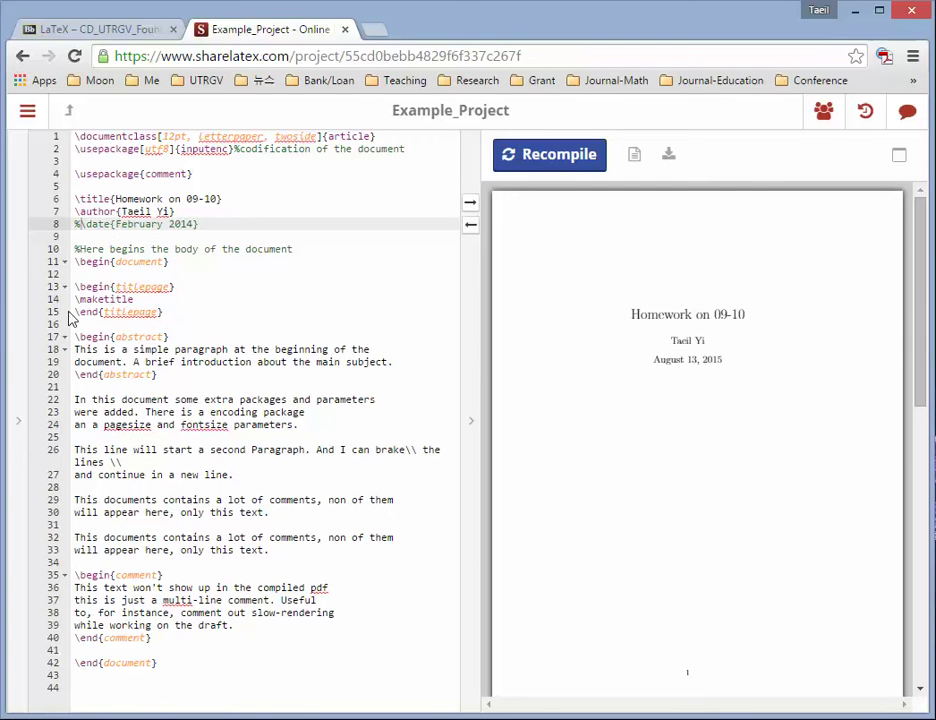
- Comment out the titlepage and \maketitle lines 13–15 with % and recompile the preview
{"action": "left_click_drag", "start_coordinate": [72, 299], "coordinate": [158, 299]}
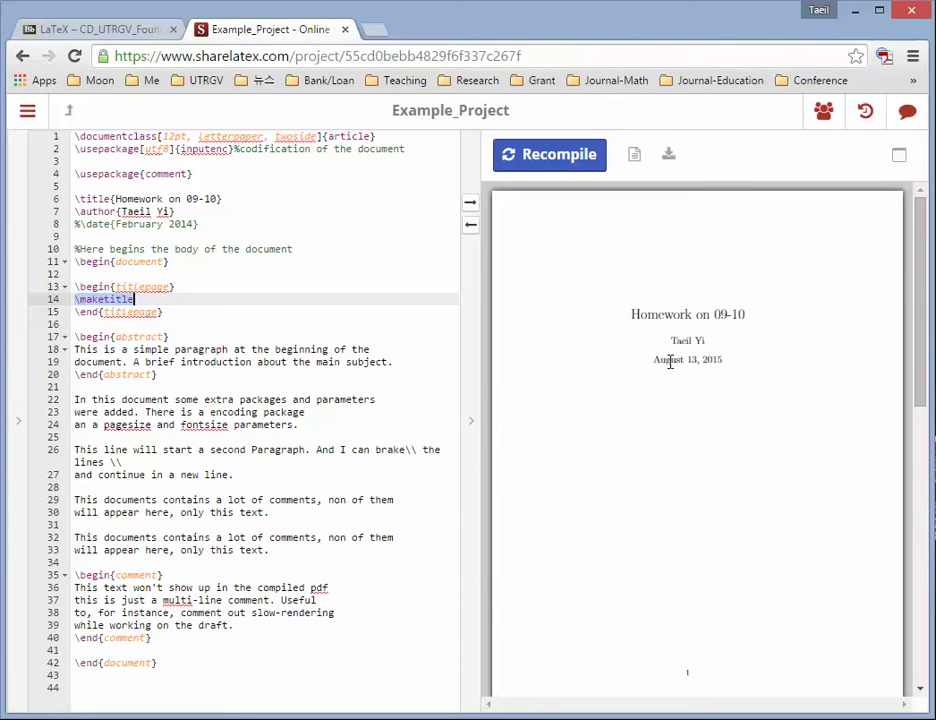
{"action": "left_click", "coordinate": [73, 301]}
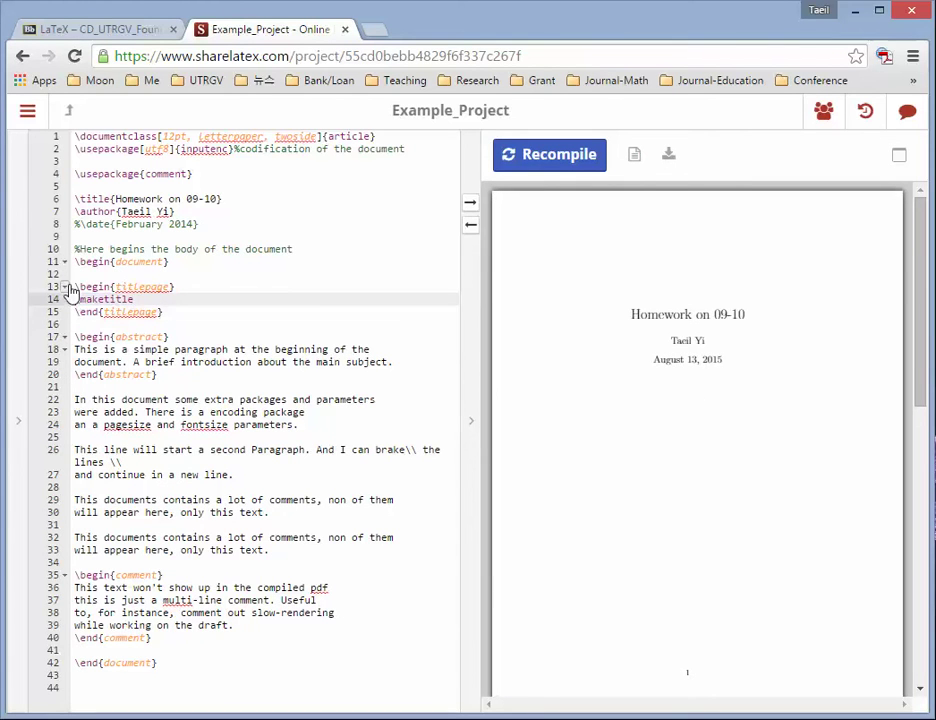
{"action": "left_click", "coordinate": [97, 286]}
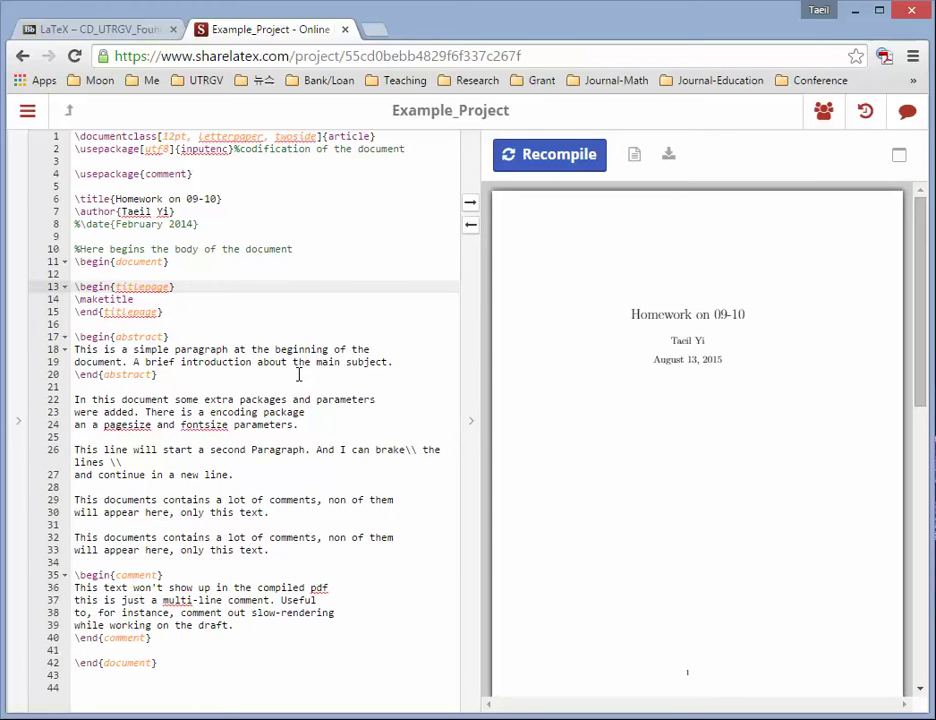
{"action": "type", "text": "%"}
{"action": "key", "text": "Down"}
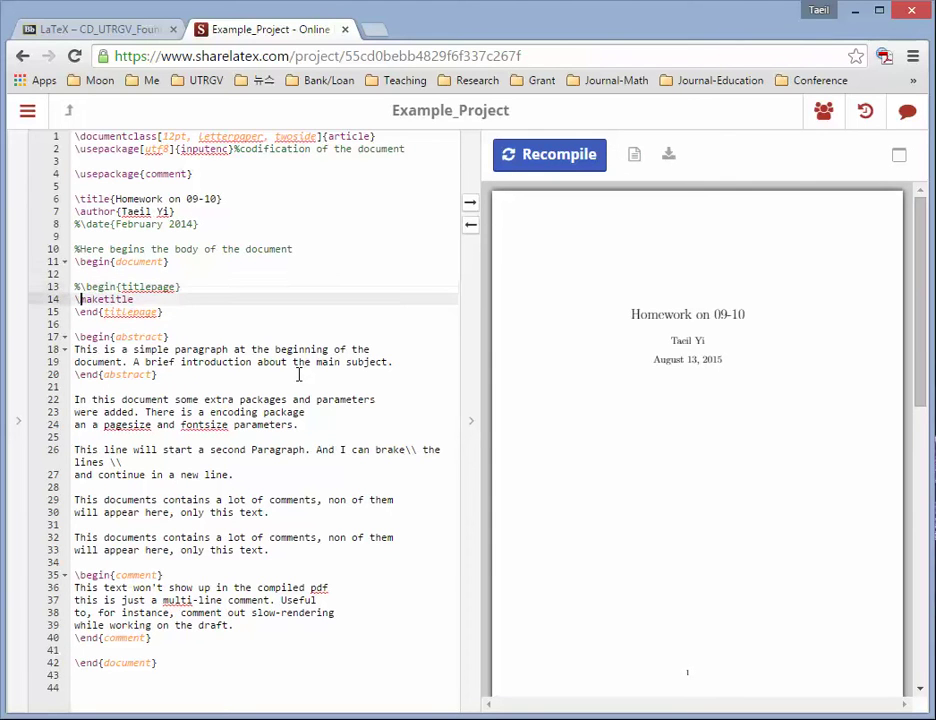
{"action": "type", "text": "%"}
{"action": "key", "text": "Down"}
{"action": "type", "text": "%"}
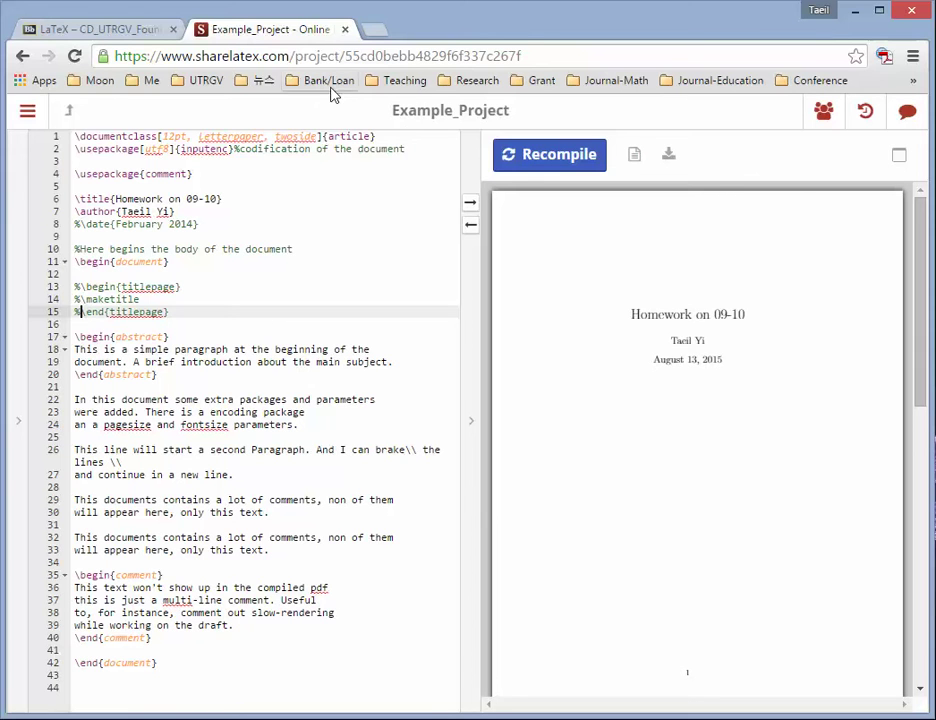
{"action": "left_click", "coordinate": [533, 162]}
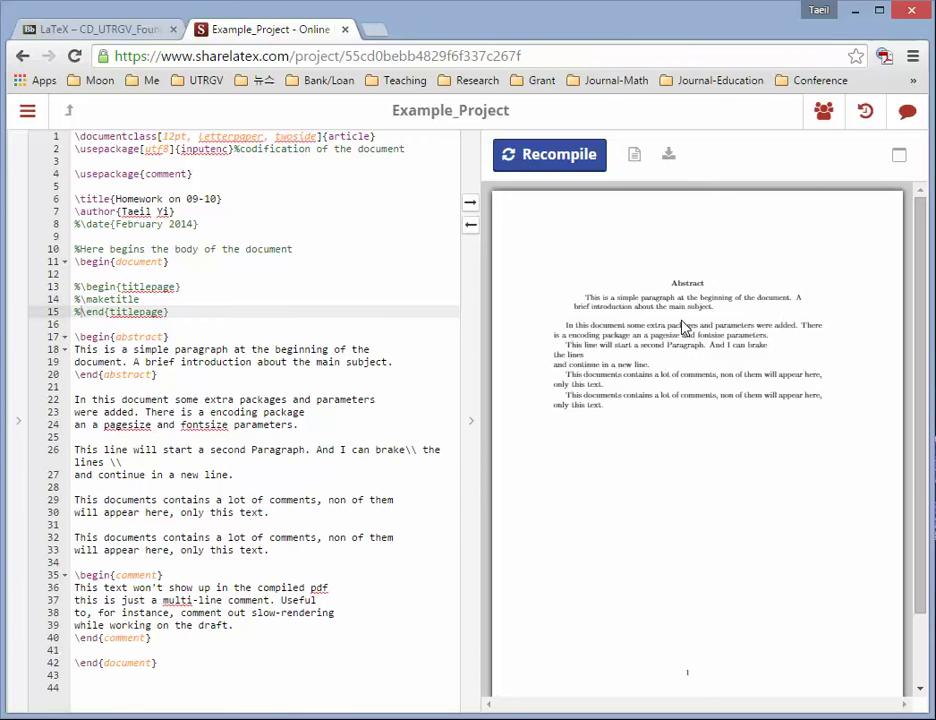
- Remove the leading % from lines 13, 14 and 15 to restore the titlepage block
{"action": "left_click", "coordinate": [75, 287]}
{"action": "key", "text": "Delete"}
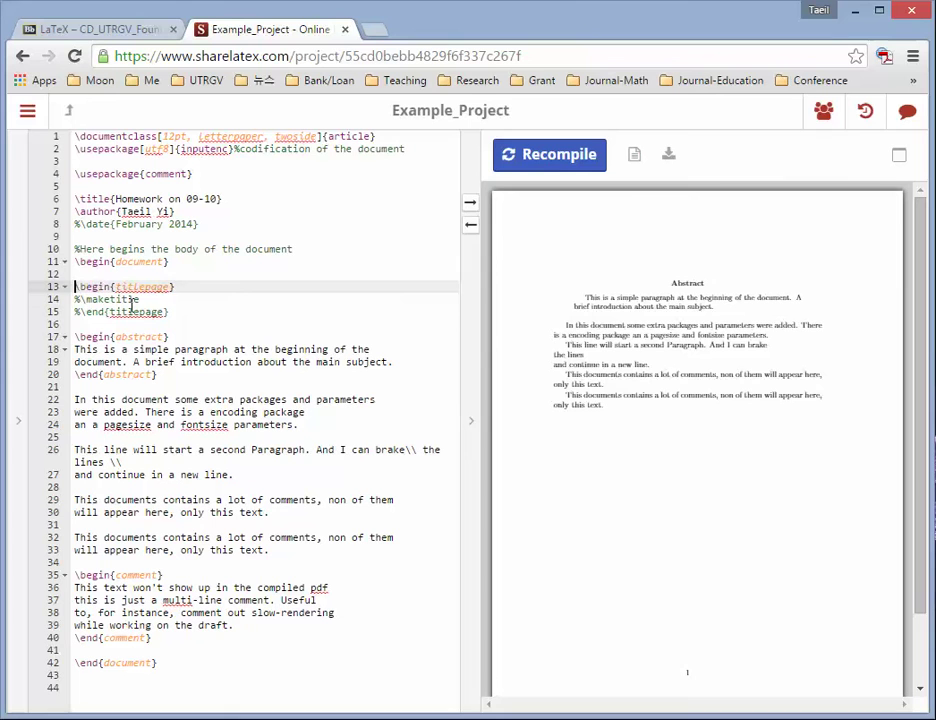
{"action": "key", "text": "Down"}
{"action": "key", "text": "Delete"}
{"action": "key", "text": "Down"}
{"action": "key", "text": "Delete"}
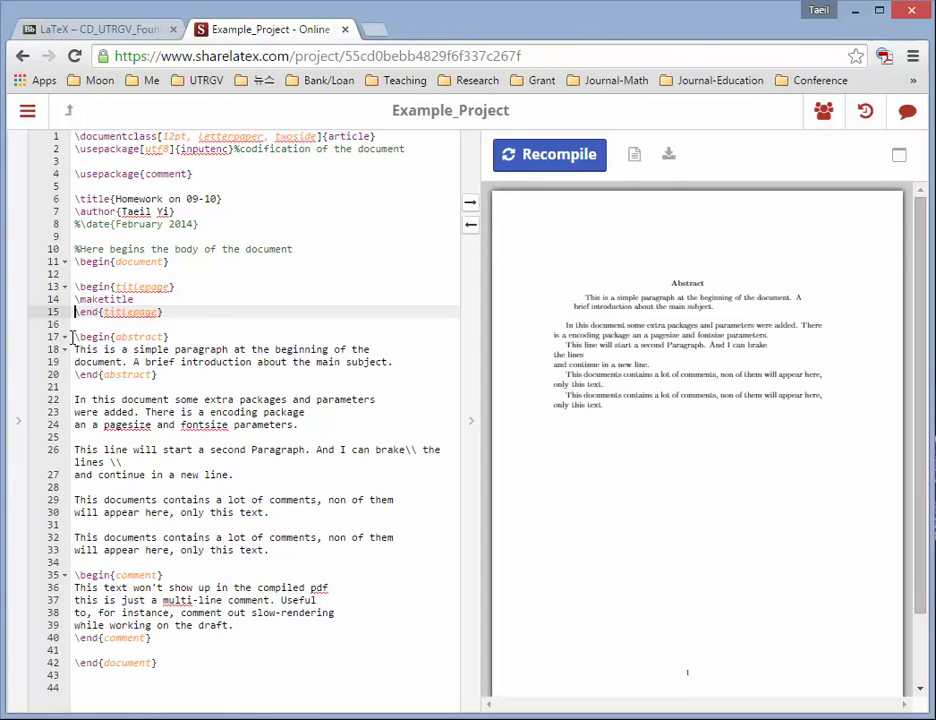
- Delete the abstract environment on lines 17–20, then recompile and check the Homework title page
{"action": "left_click_drag", "start_coordinate": [73, 336], "coordinate": [163, 377]}
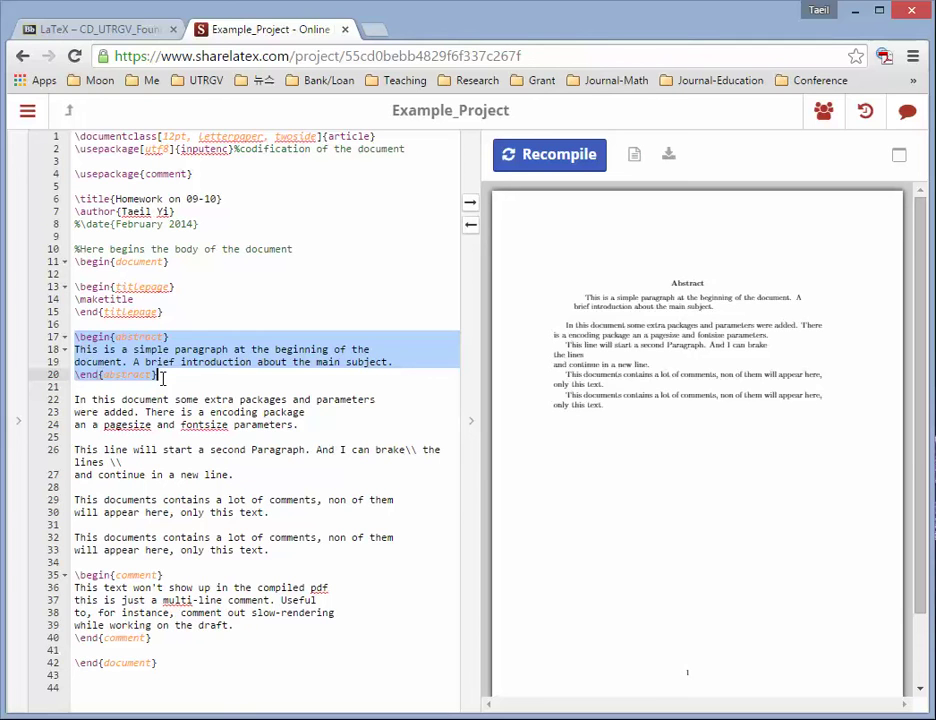
{"action": "key", "text": "BackSpace"}
{"action": "key", "text": "Delete"}
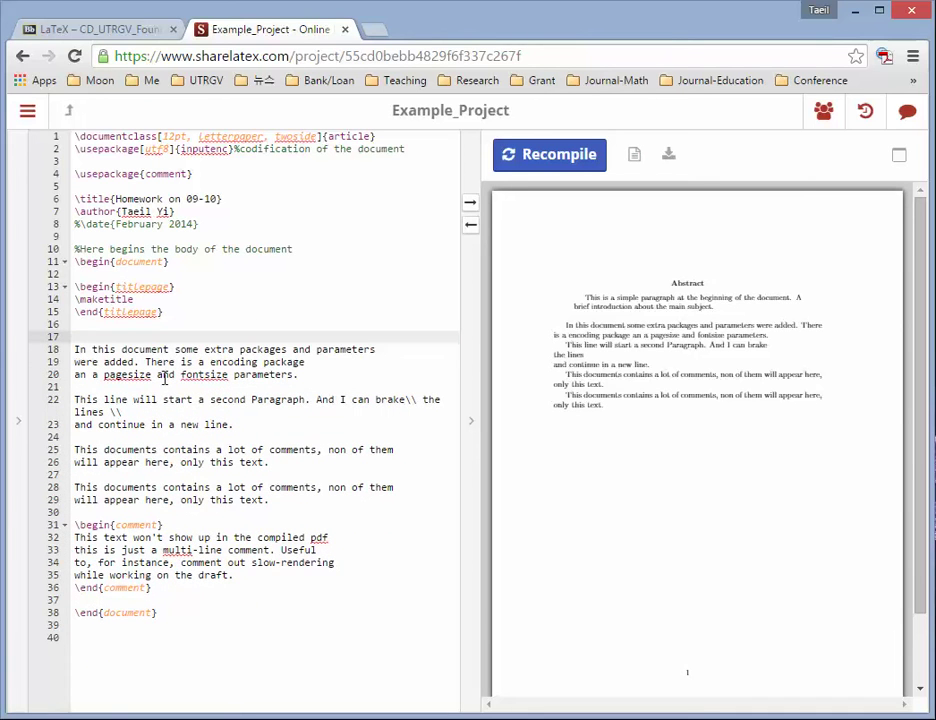
{"action": "key", "text": "Down"}
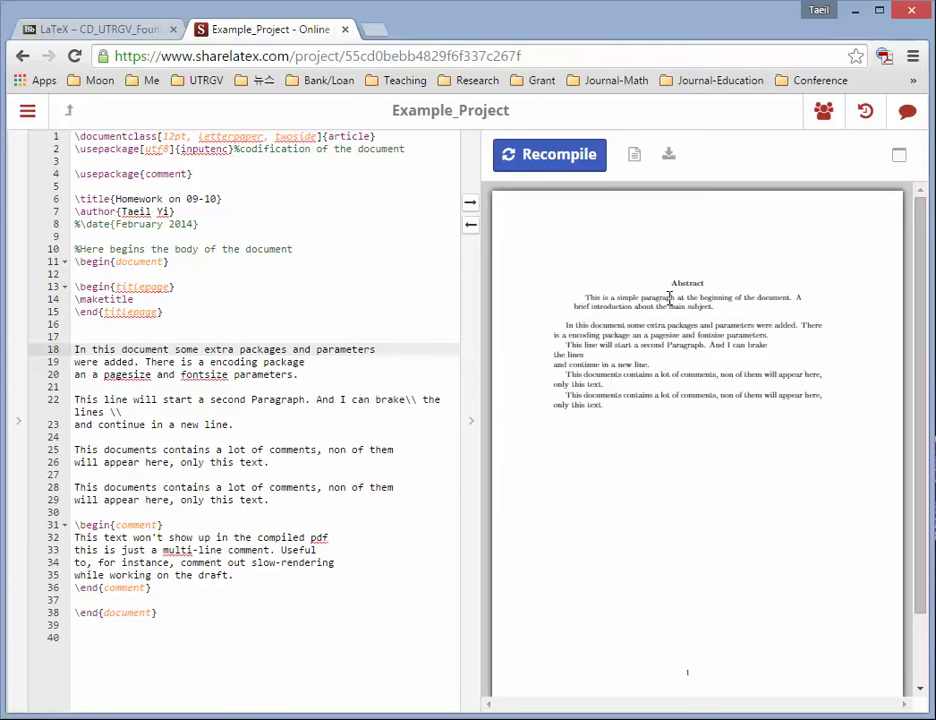
{"action": "left_click", "coordinate": [566, 160]}
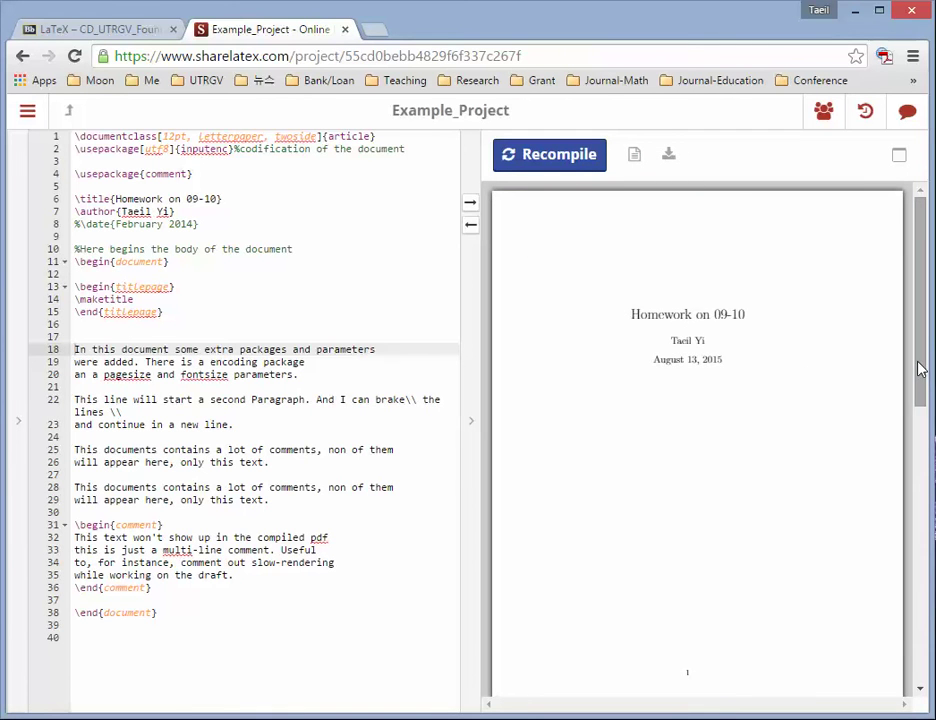
{"action": "left_click_drag", "start_coordinate": [921, 372], "coordinate": [919, 560]}
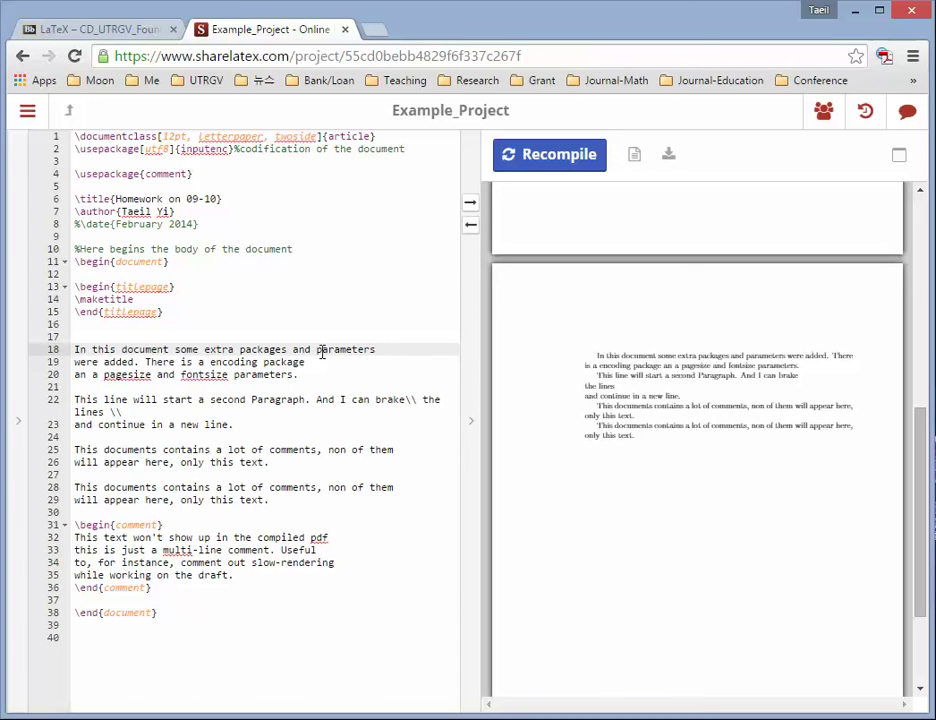
- Remove the blank line 21 between the first two paragraphs, re-split the lines, and recompile
{"action": "left_click", "coordinate": [357, 375]}
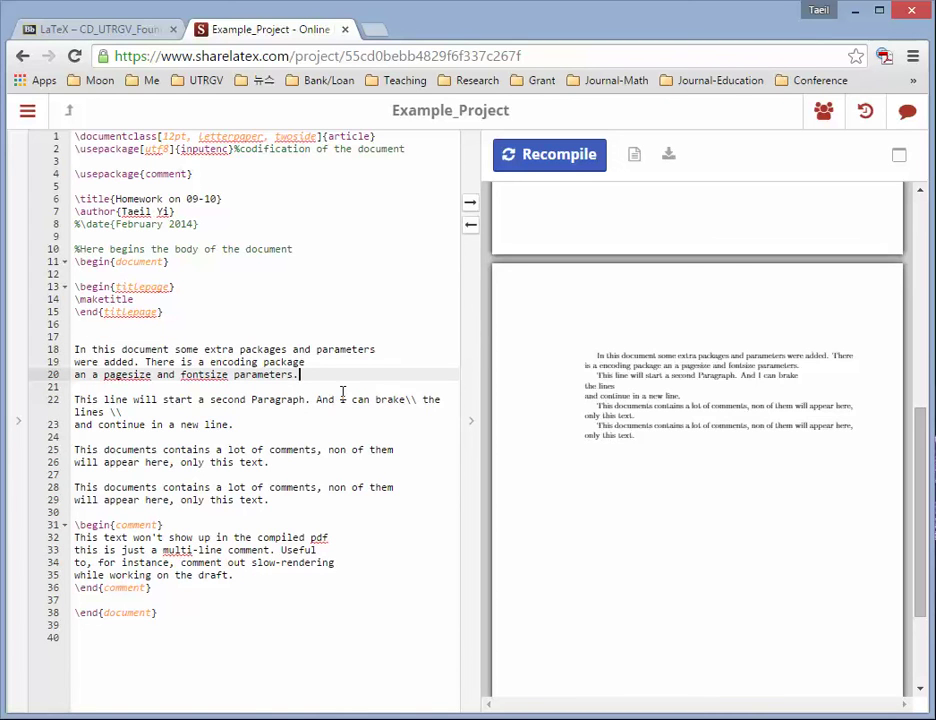
{"action": "left_click", "coordinate": [343, 392]}
{"action": "key", "text": "Down"}
{"action": "key", "text": "ctrl+Right"}
{"action": "key", "text": "ctrl+Right"}
{"action": "key", "text": "ctrl+Right"}
{"action": "key", "text": "ctrl+Right"}
{"action": "key", "text": "ctrl+Right"}
{"action": "key", "text": "ctrl+Right"}
{"action": "key", "text": "ctrl+Right"}
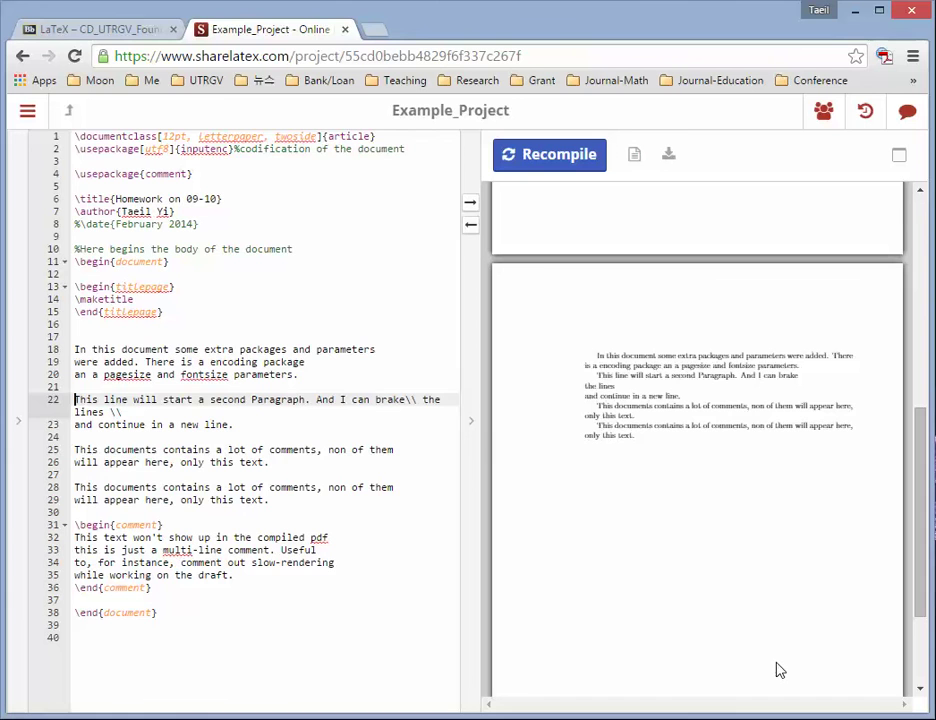
{"action": "key", "text": "BackSpace"}
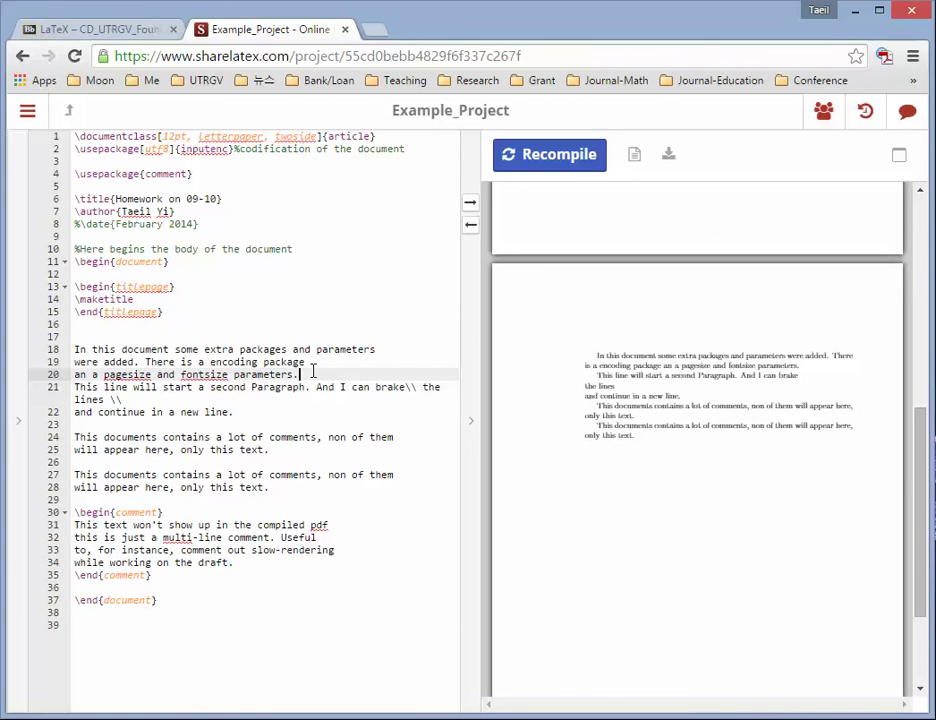
{"action": "key", "text": "BackSpace"}
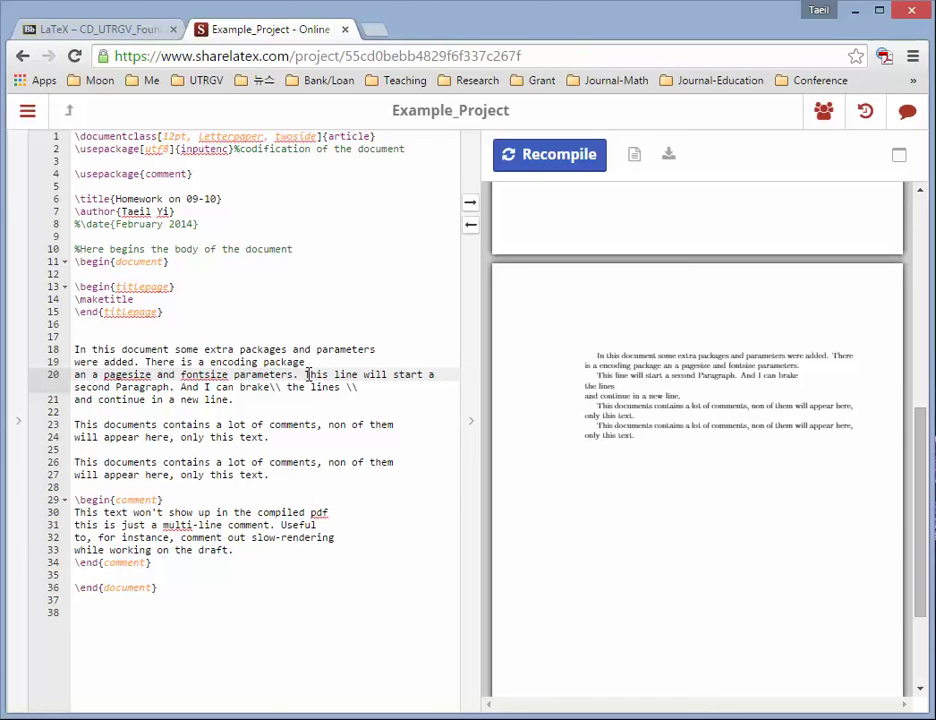
{"action": "key", "text": "Return"}
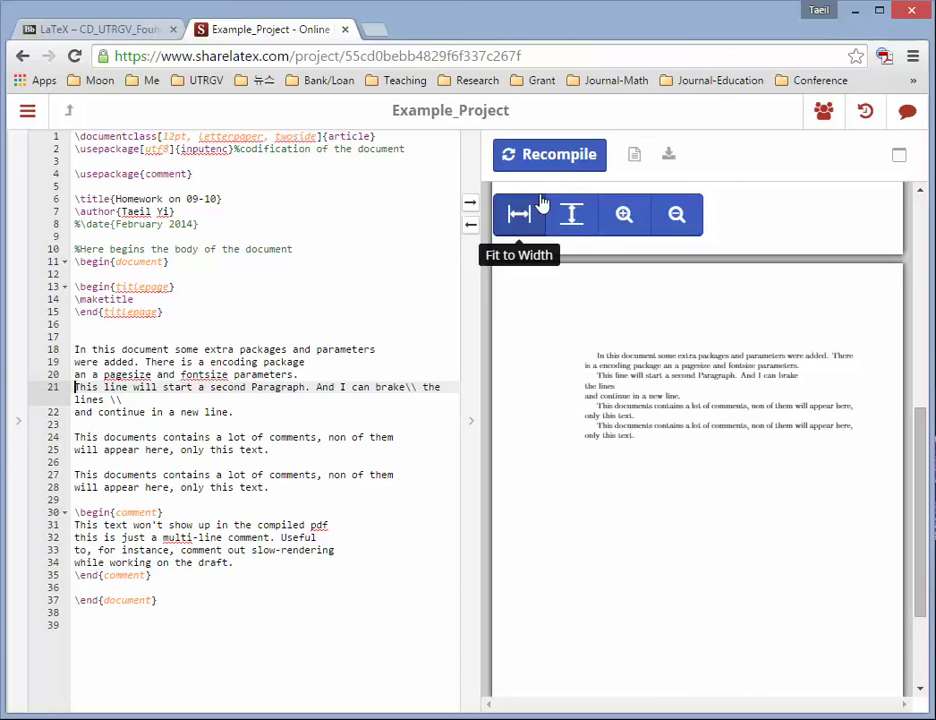
{"action": "left_click", "coordinate": [560, 166]}
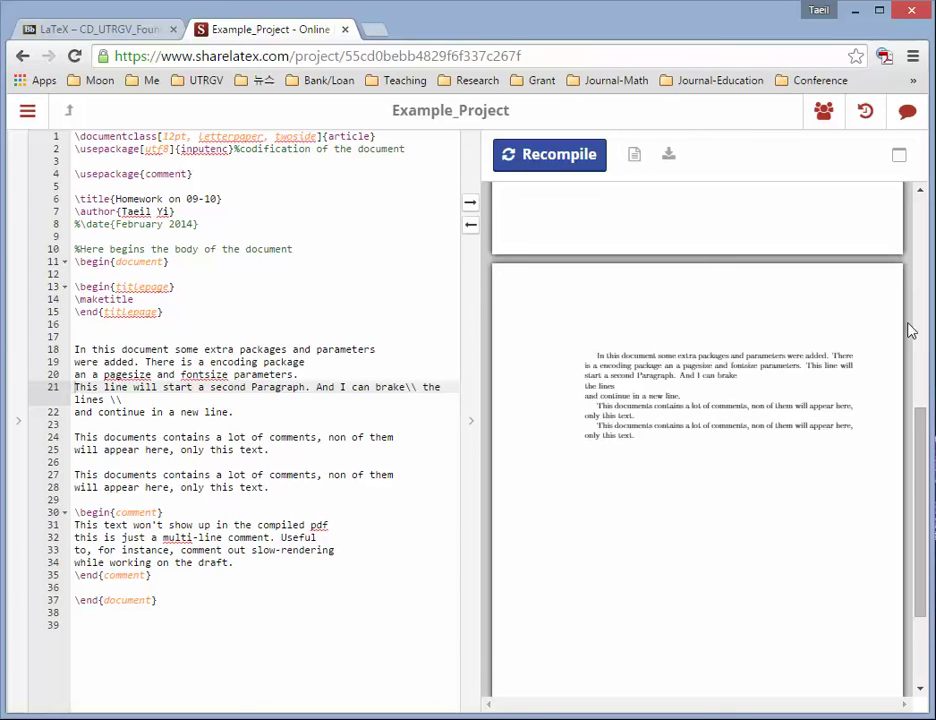
- Delete the \\ breaks after 'brake' and 'lines' on line 21 and recompile
{"action": "left_click", "coordinate": [408, 388]}
{"action": "key", "text": "Delete"}
{"action": "key", "text": "Delete"}
{"action": "key", "text": "Delete"}
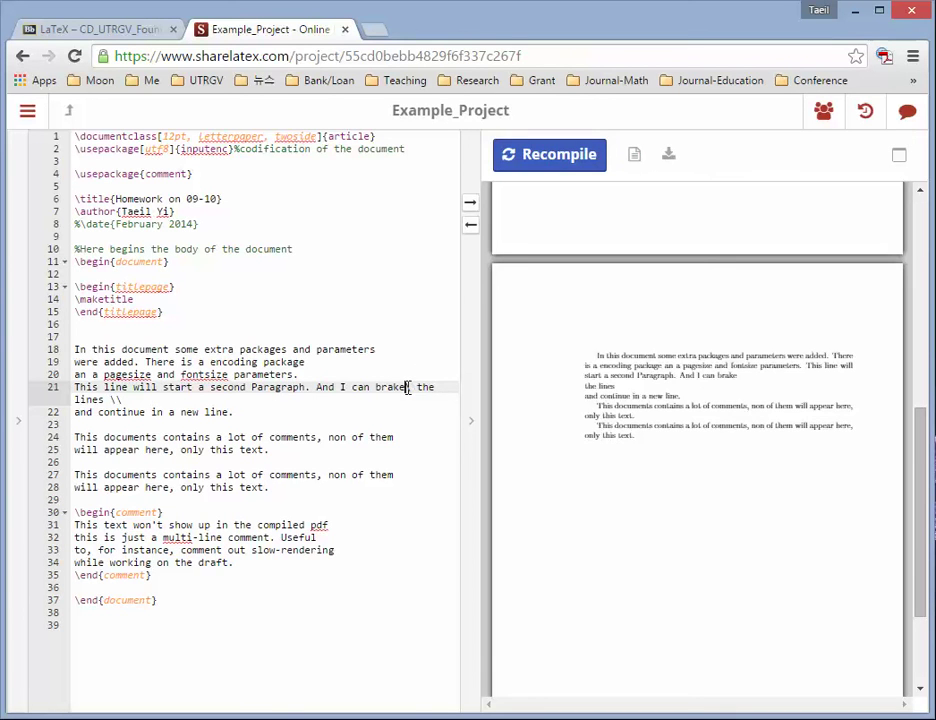
{"action": "key", "text": "Right"}
{"action": "key", "text": "Right"}
{"action": "key", "text": "Right"}
{"action": "key", "text": "Right"}
{"action": "key", "text": "Right"}
{"action": "key", "text": "Right"}
{"action": "key", "text": "Right"}
{"action": "key", "text": "Right"}
{"action": "key", "text": "Right"}
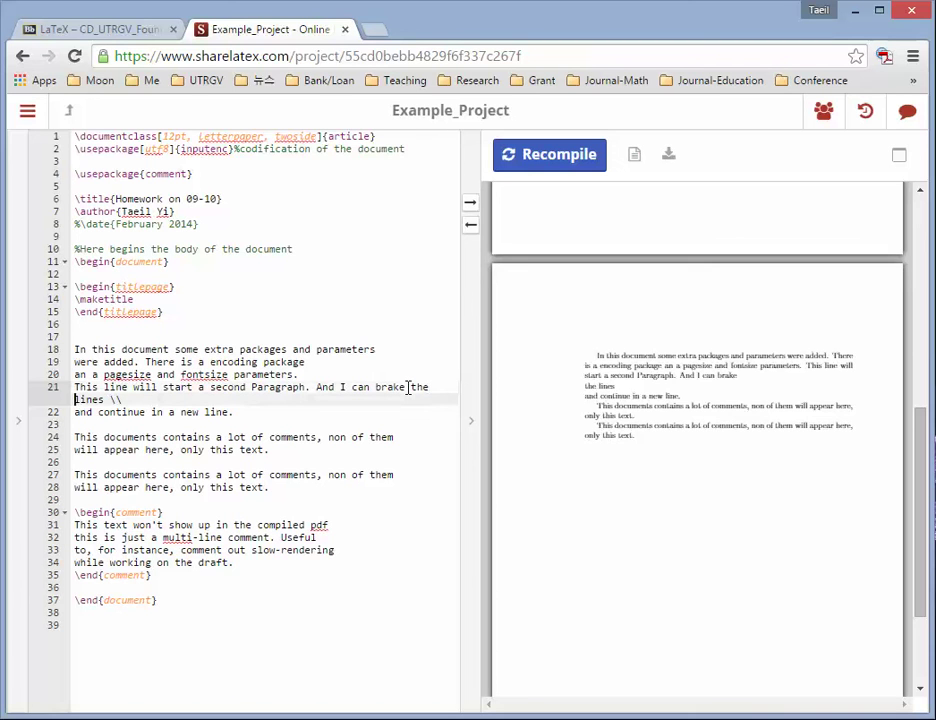
{"action": "key", "text": "Right"}
{"action": "left_click", "coordinate": [547, 162]}
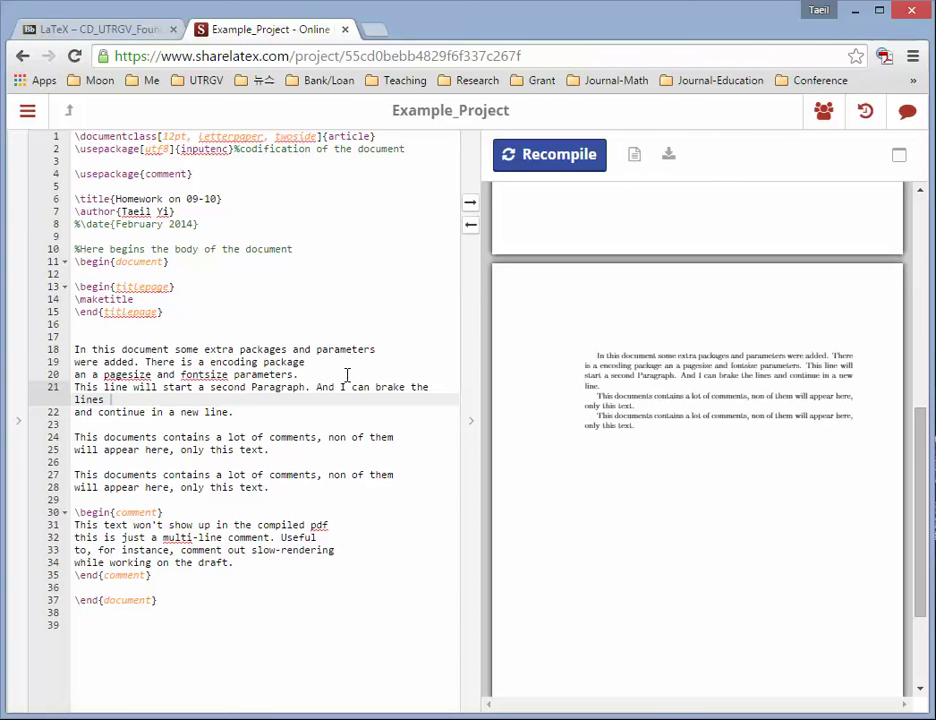
{"action": "left_click", "coordinate": [347, 375]}
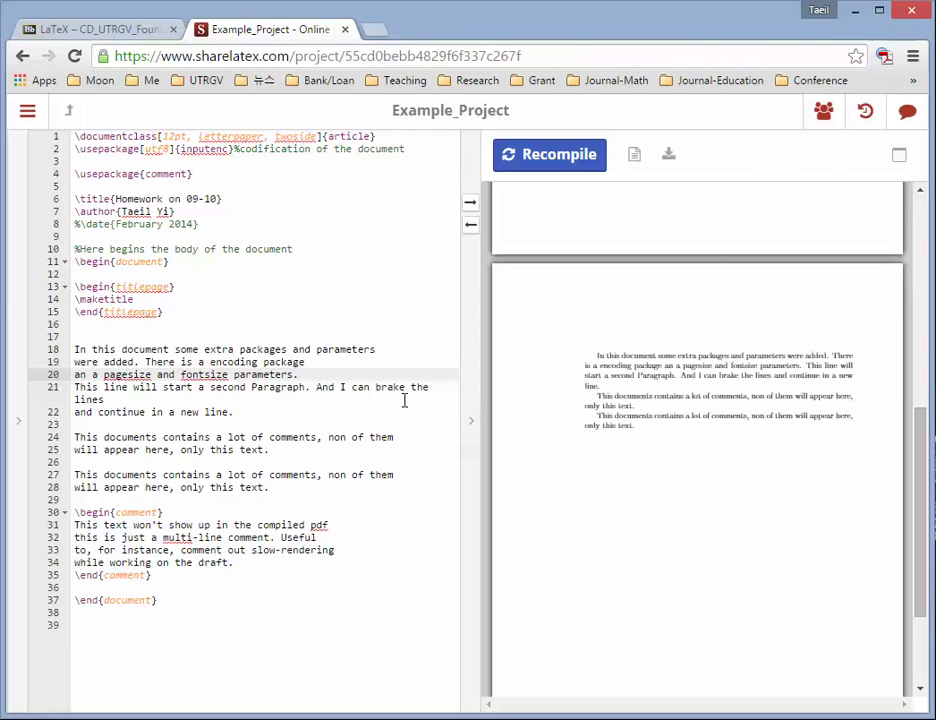
- Put one blank line back before the second paragraph, add \\ after 'lines', and recompile
{"action": "left_click", "coordinate": [74, 389]}
{"action": "key", "text": "Return"}
{"action": "key", "text": "Return"}
{"action": "key", "text": "Return"}
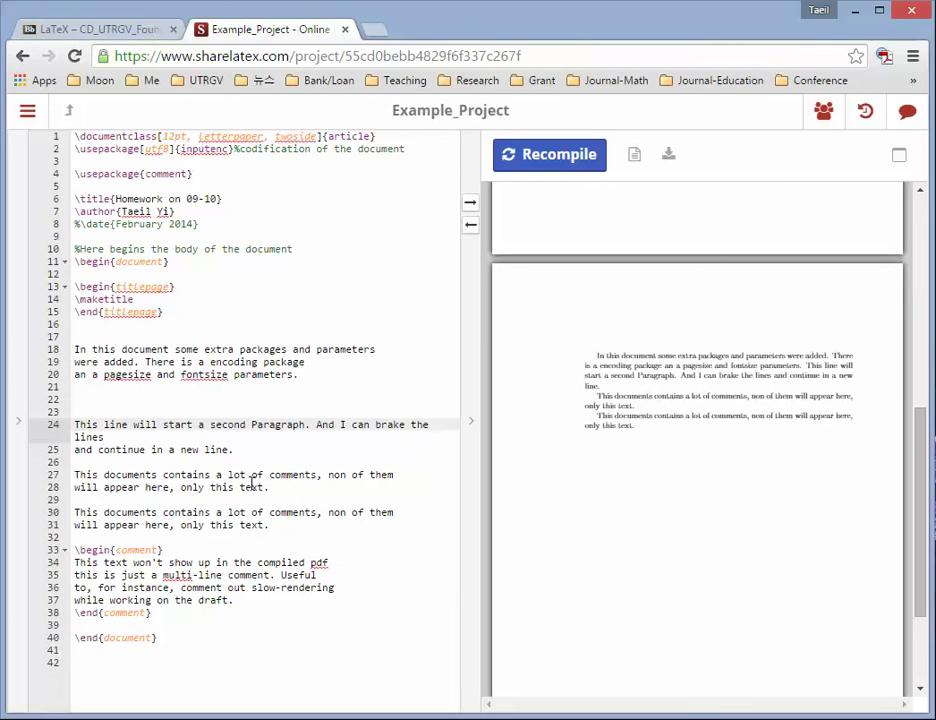
{"action": "key", "text": "BackSpace"}
{"action": "key", "text": "BackSpace"}
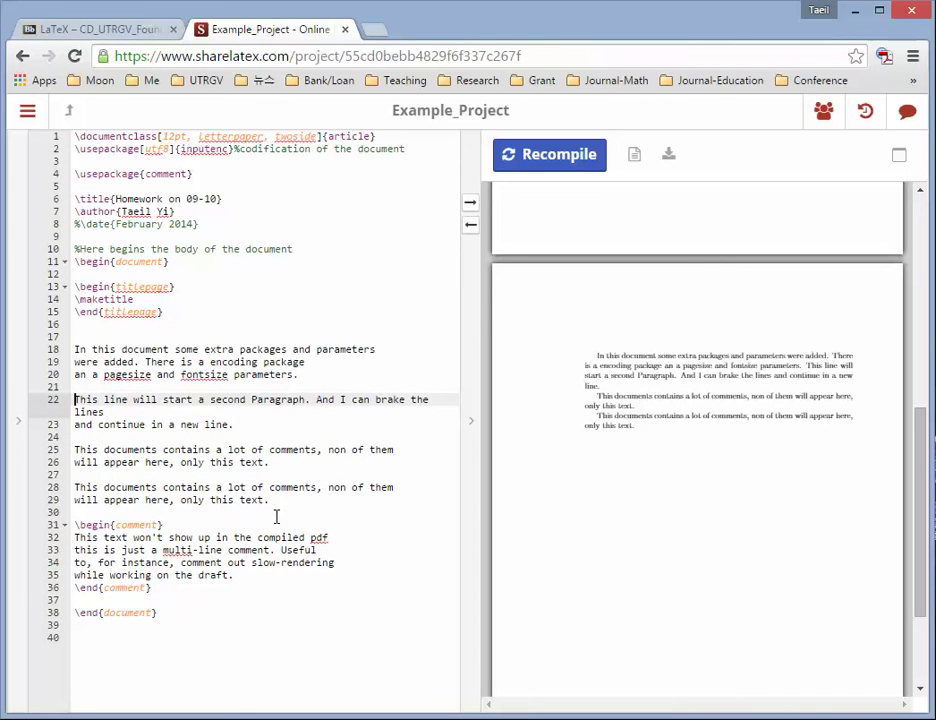
{"action": "left_click", "coordinate": [174, 412]}
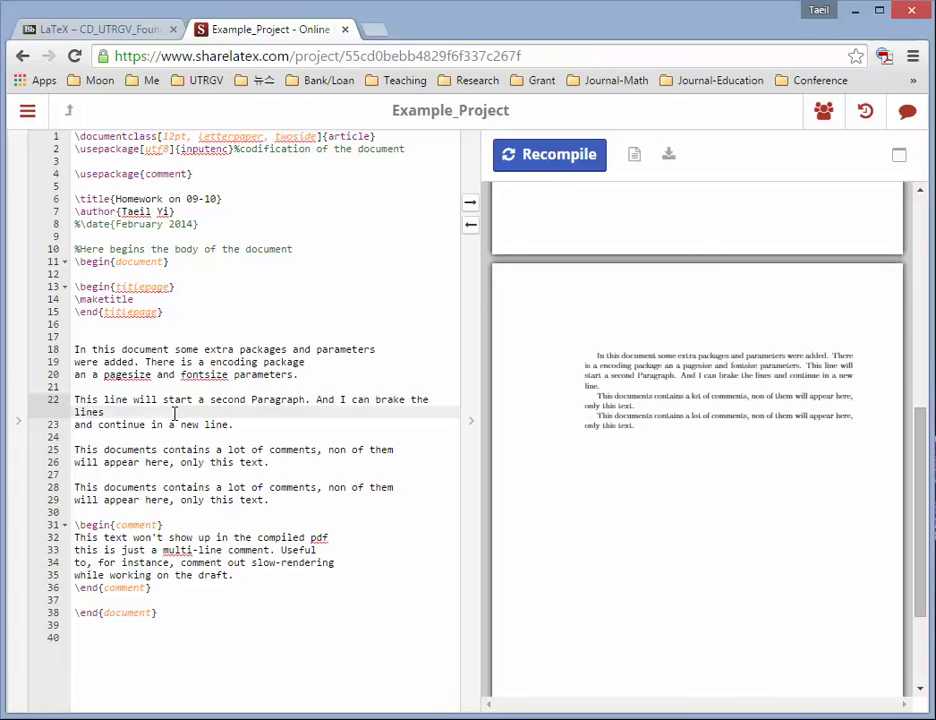
{"action": "type", "text": "\\\\"}
{"action": "left_click", "coordinate": [543, 165]}
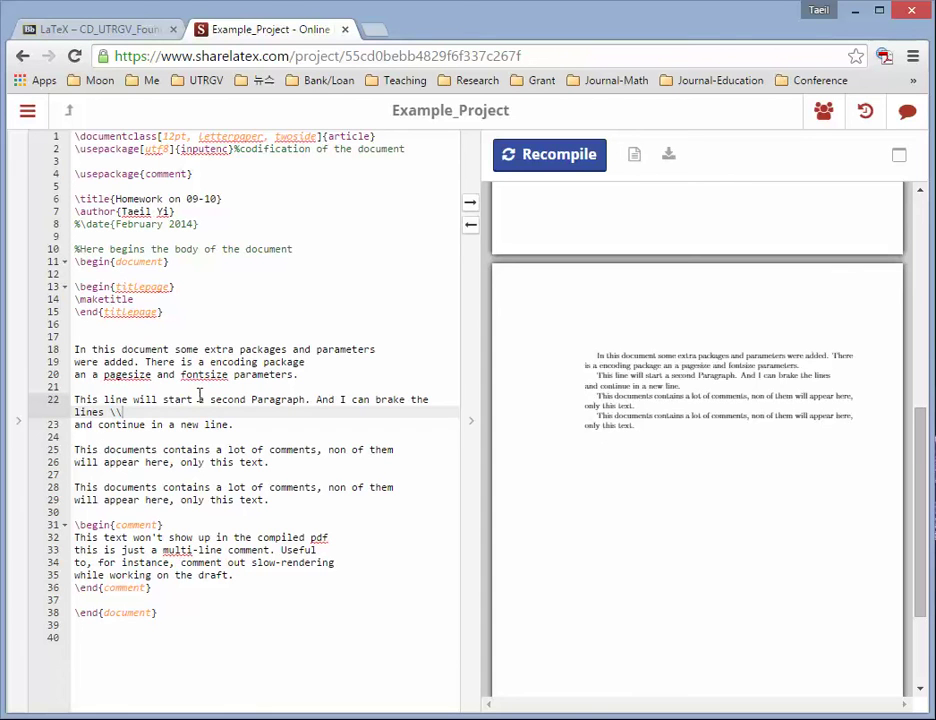
{"action": "left_click", "coordinate": [312, 377]}
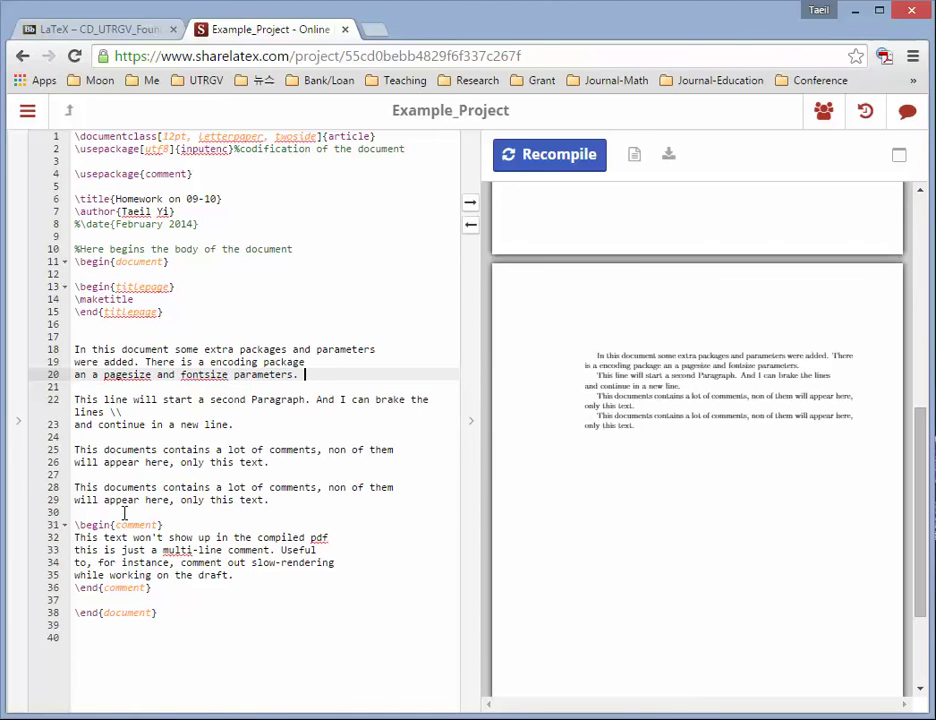
- Select the \begin{comment}…\end{comment} block on lines 30–36 and delete it
{"action": "left_click_drag", "start_coordinate": [92, 510], "coordinate": [204, 586]}
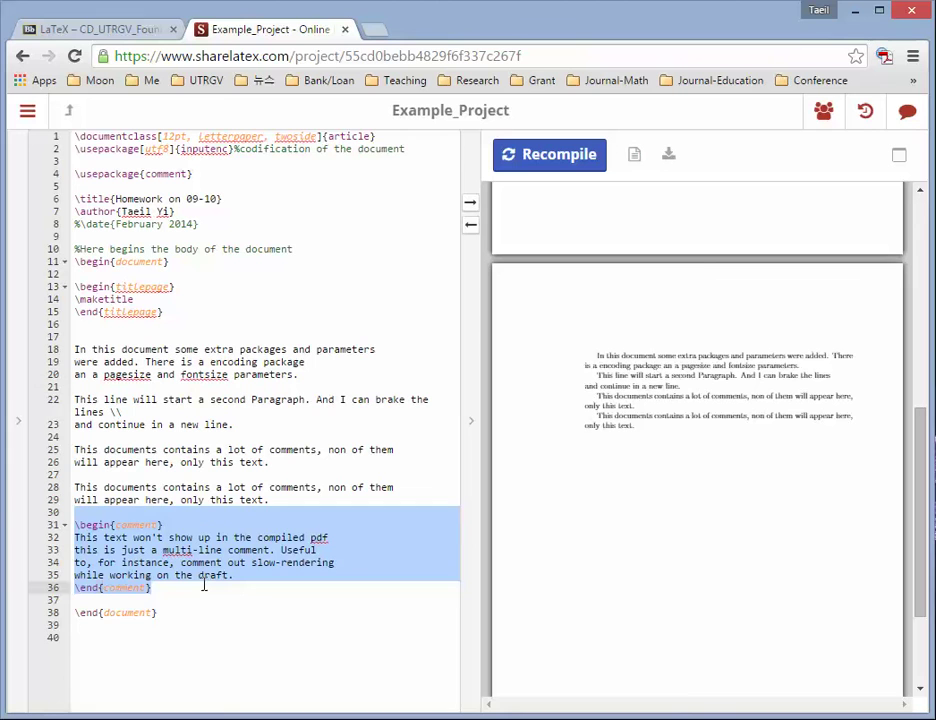
{"action": "key", "text": "BackSpace"}
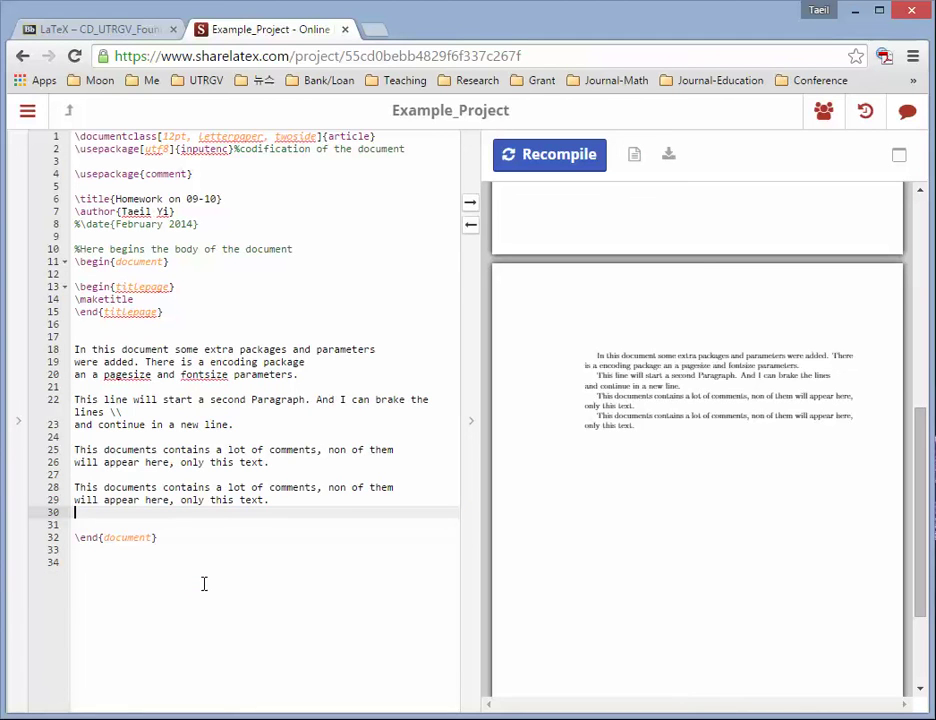